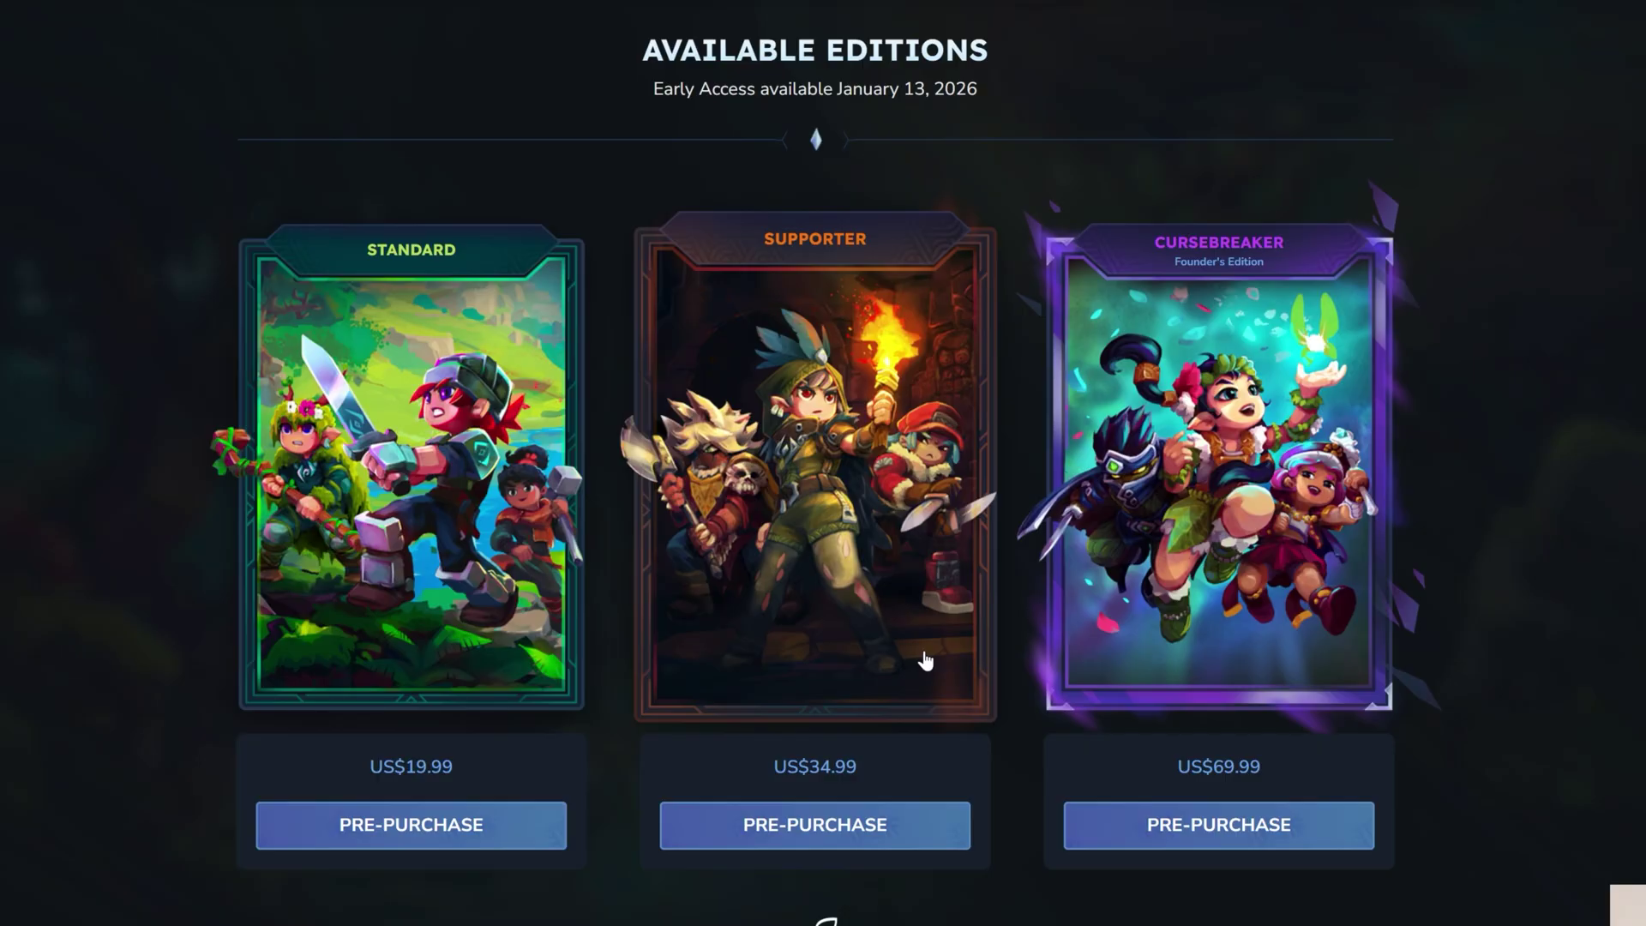
- Start the pre-purchase of the Standard edition and acknowledge the pre-purchase notice
{"action": "scroll", "coordinate": [573, 745], "scroll_direction": "down", "scroll_amount": 2}
{"action": "scroll", "coordinate": [862, 184], "scroll_direction": "up", "scroll_amount": 2}
{"action": "left_click_drag", "start_coordinate": [979, 89], "coordinate": [949, 87]}
{"action": "scroll", "coordinate": [616, 798], "scroll_direction": "down", "scroll_amount": 1}
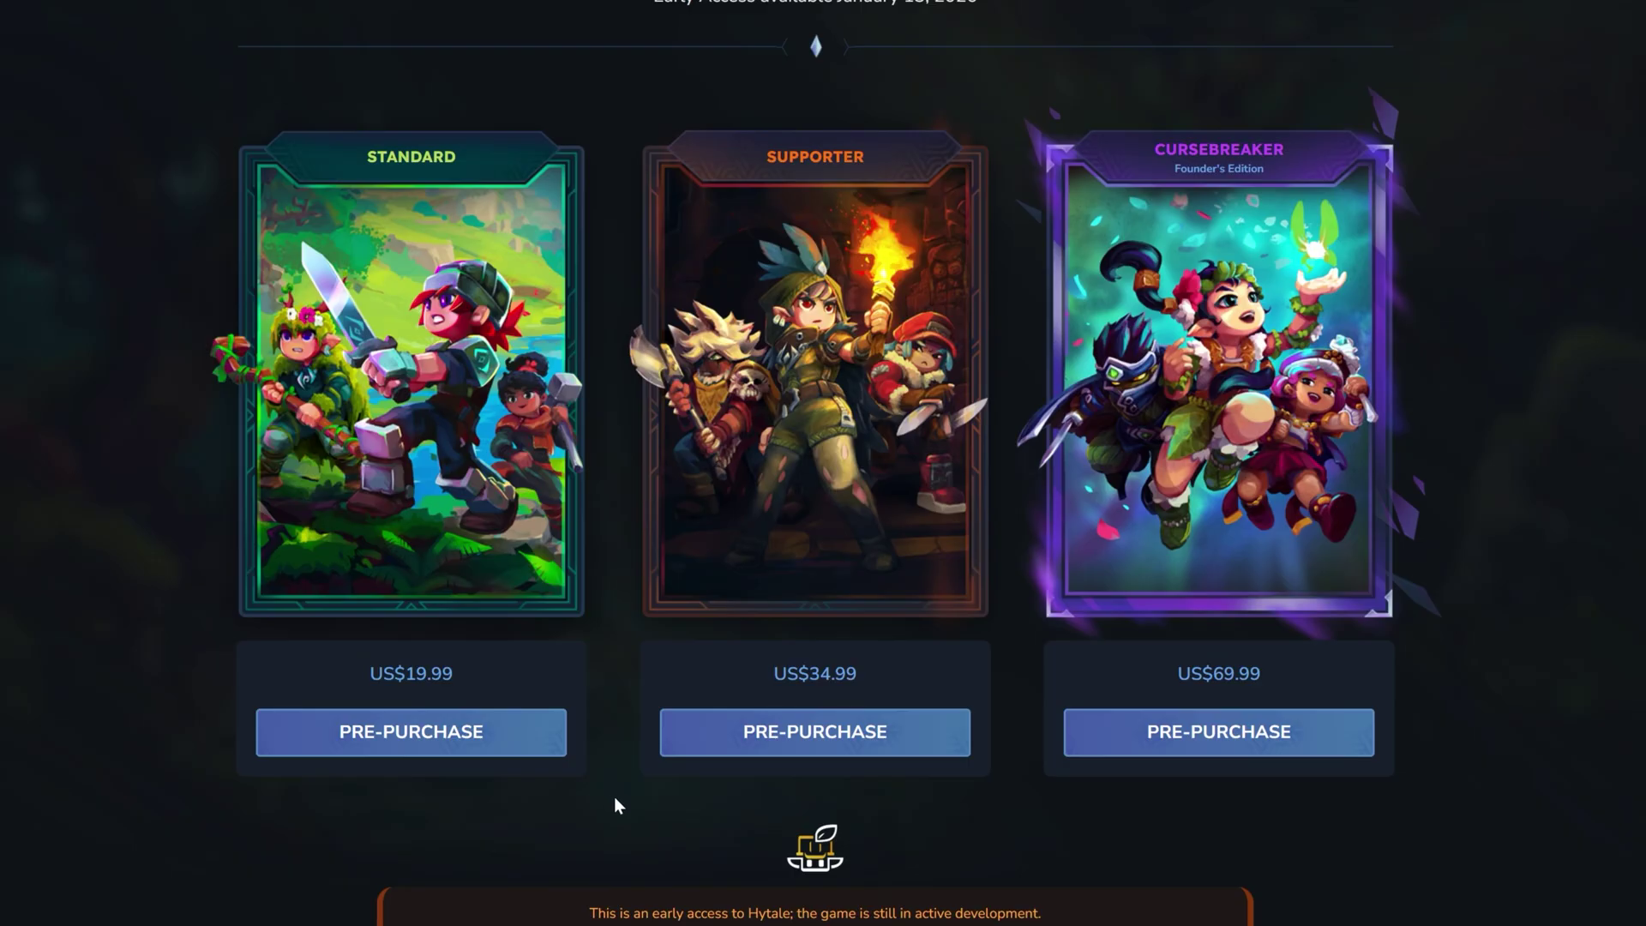
{"action": "left_click", "coordinate": [429, 742]}
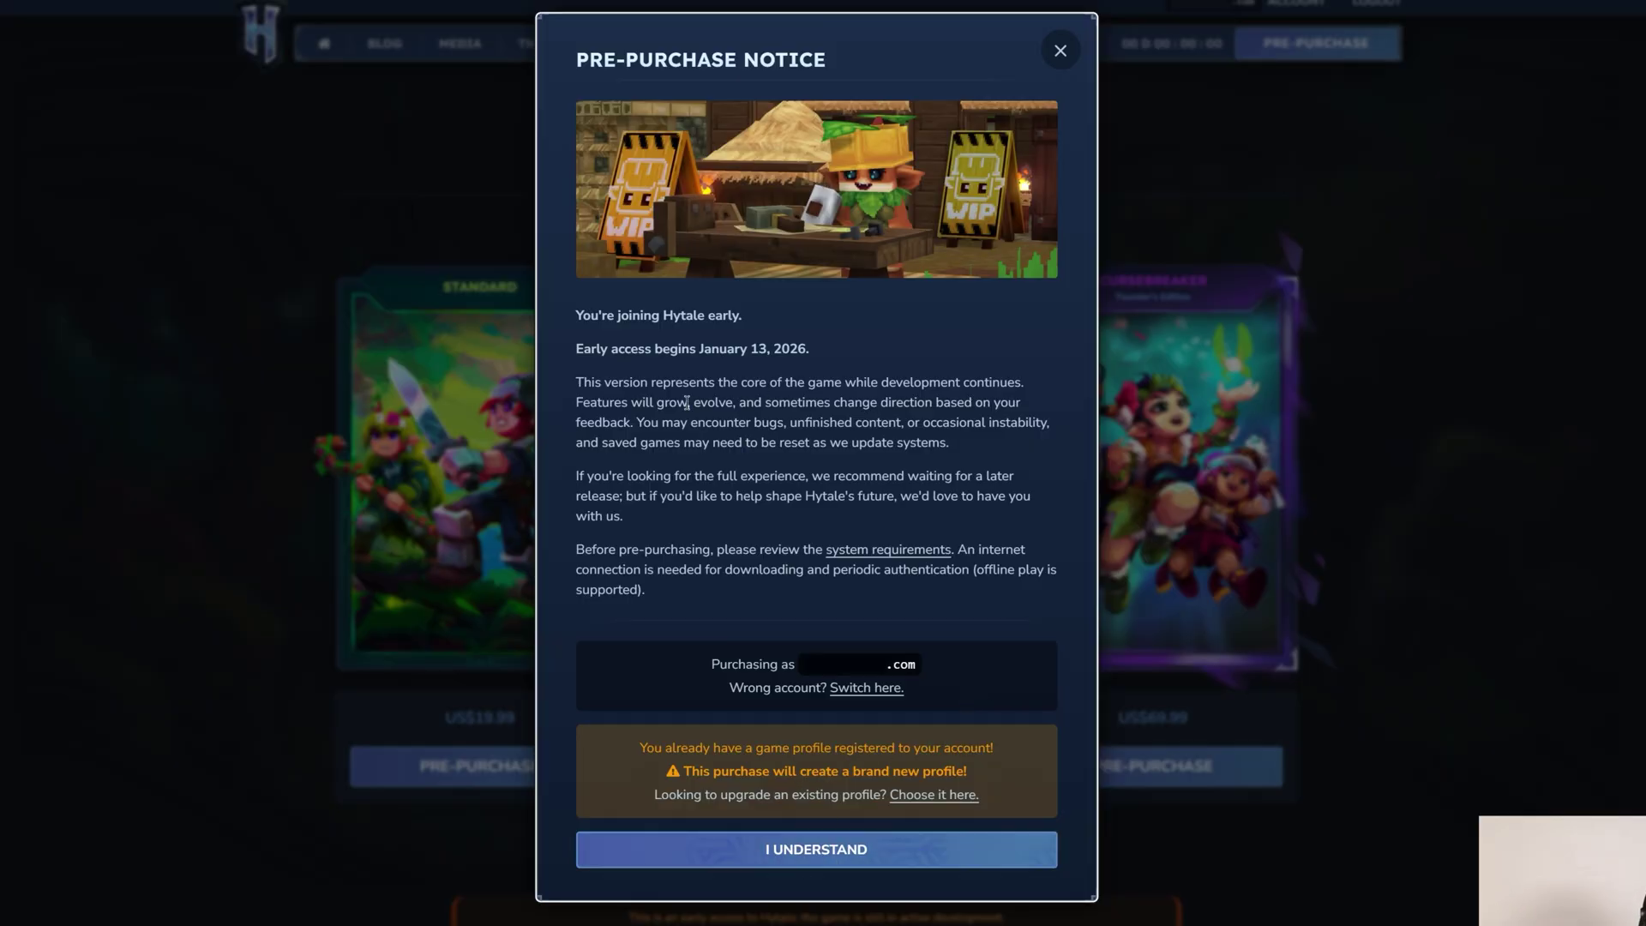
{"action": "left_click", "coordinate": [706, 859]}
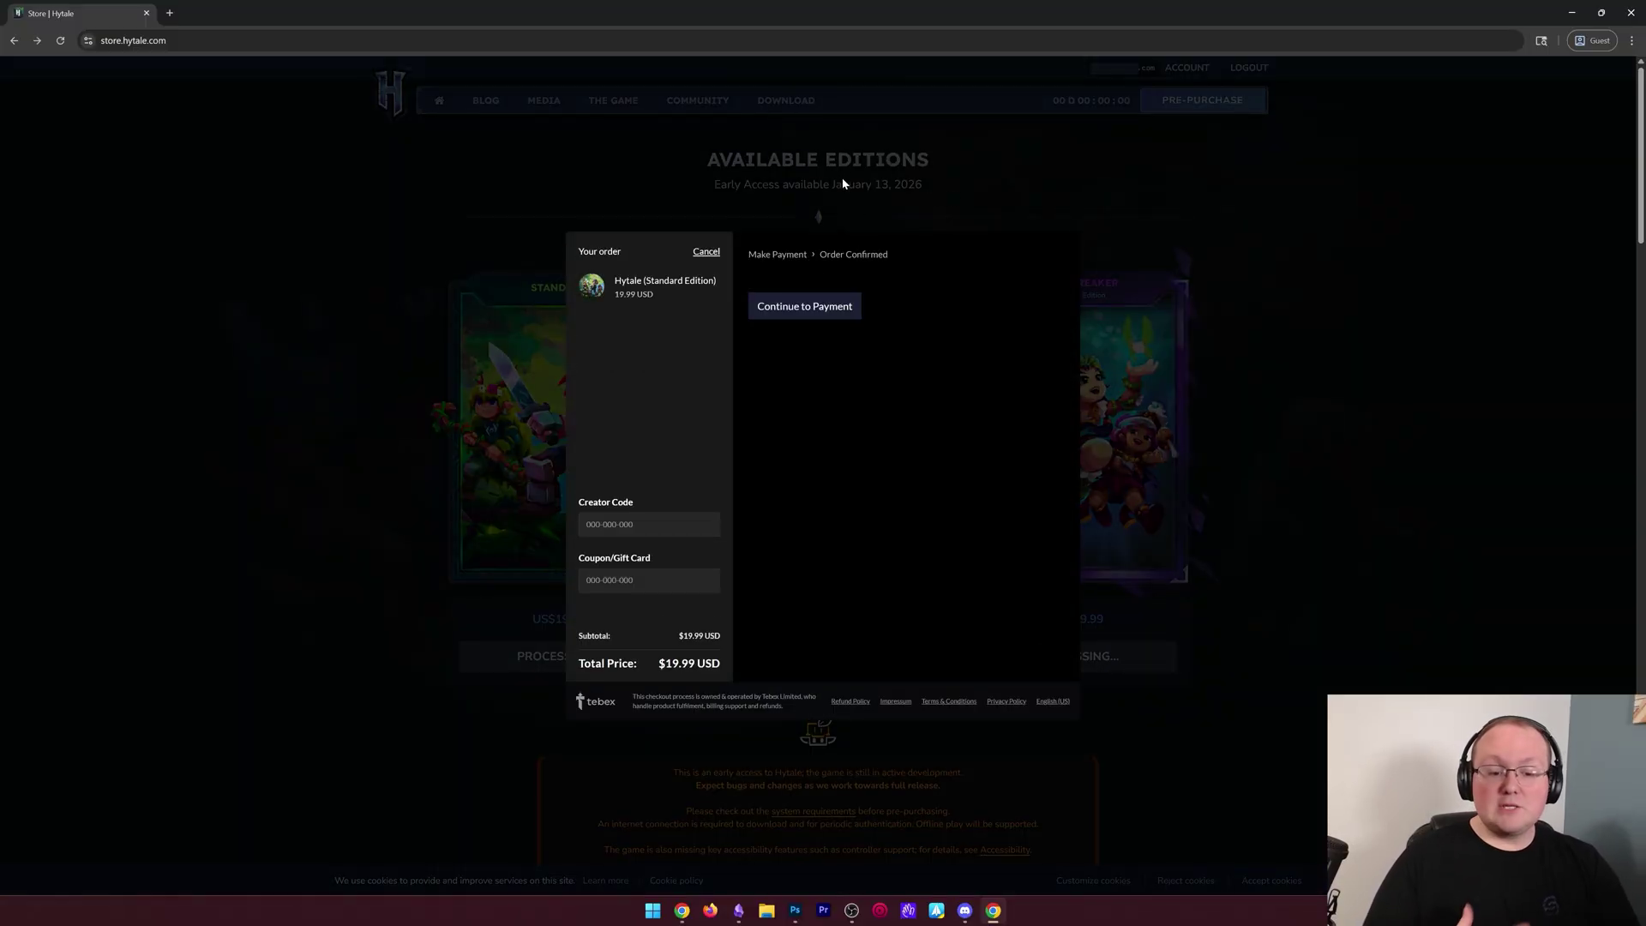
- Apply the creator code TheBreakdown to the Hytale (Standard Edition) order and cancel the checkout
{"action": "left_click", "coordinate": [676, 518]}
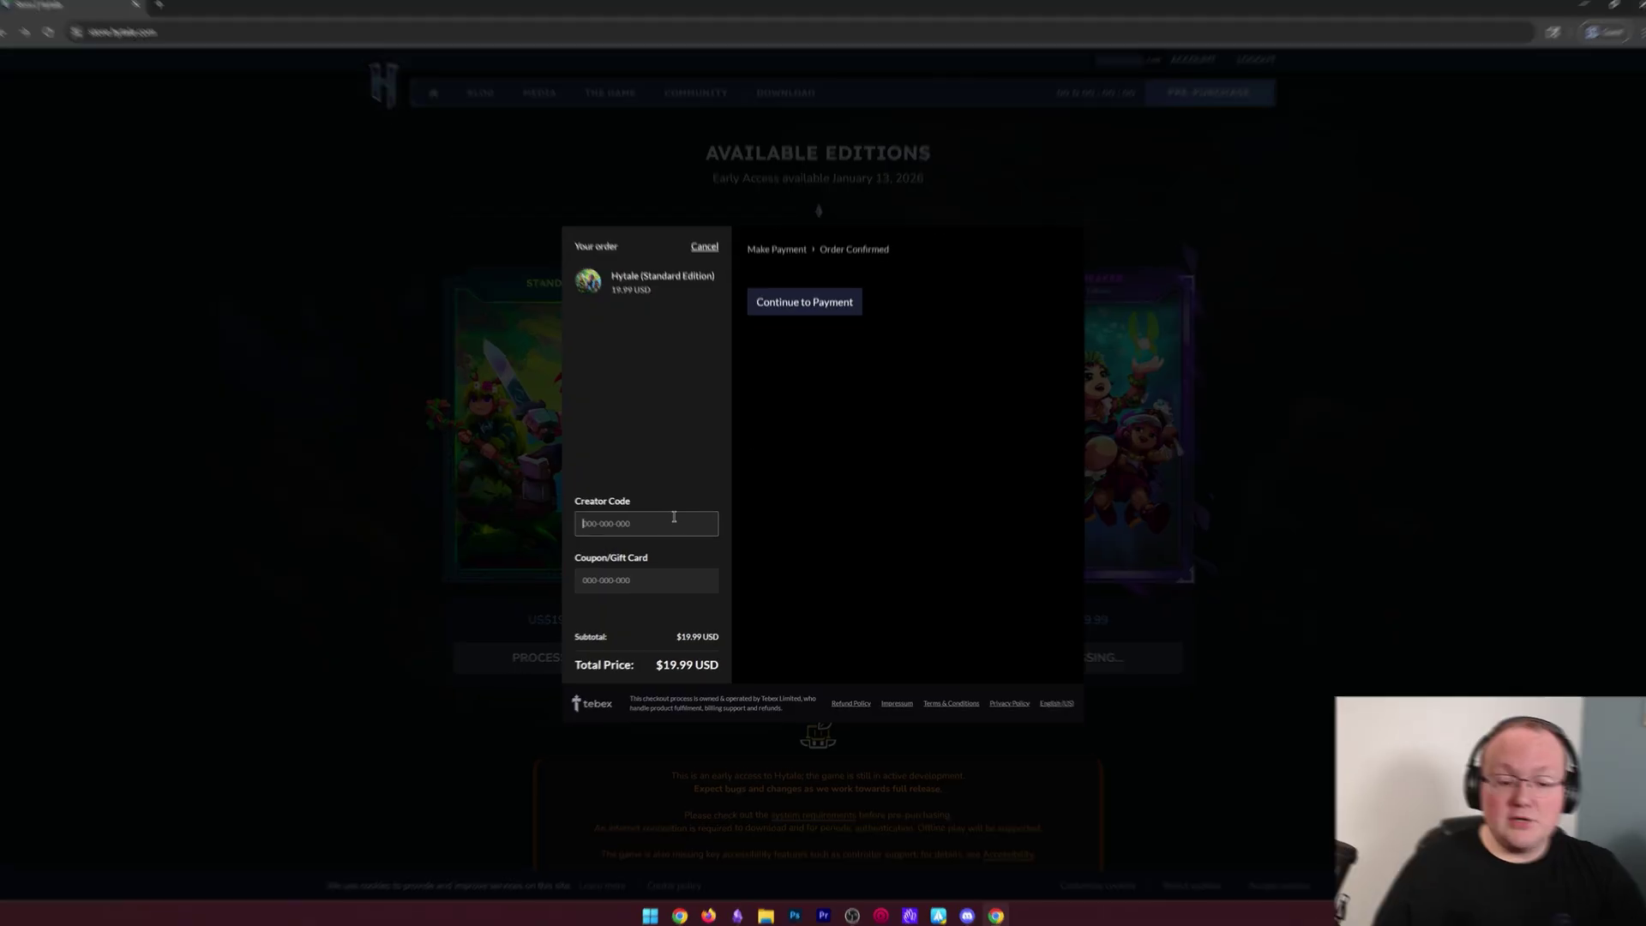
{"action": "type", "text": "TheBreakdown"}
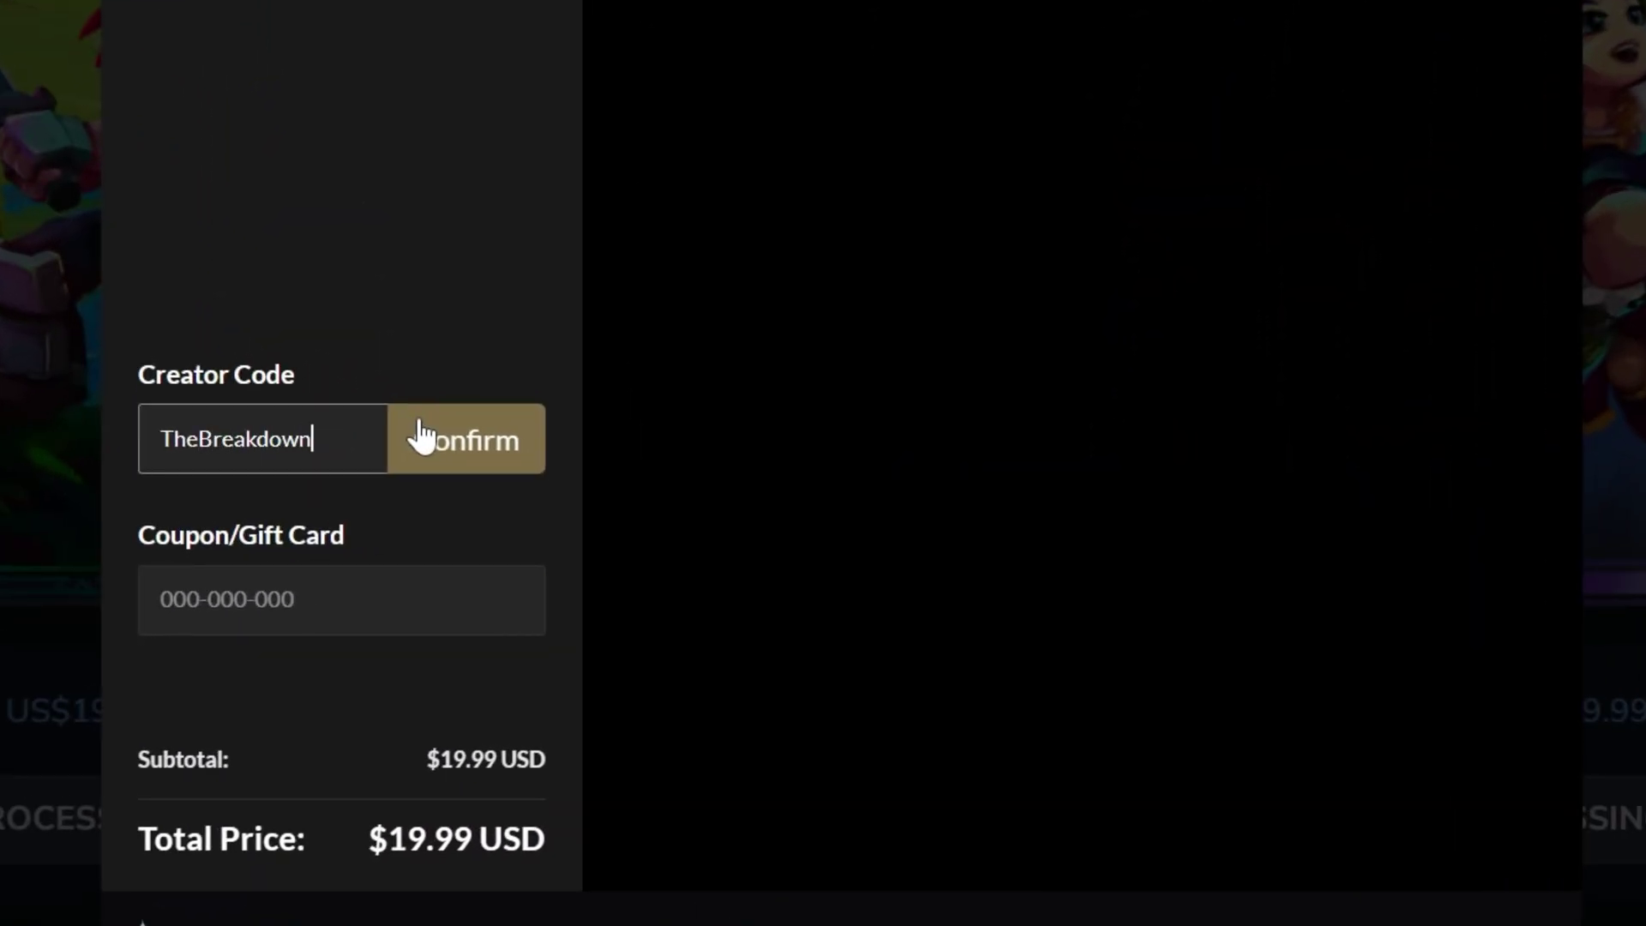
{"action": "left_click", "coordinate": [422, 437]}
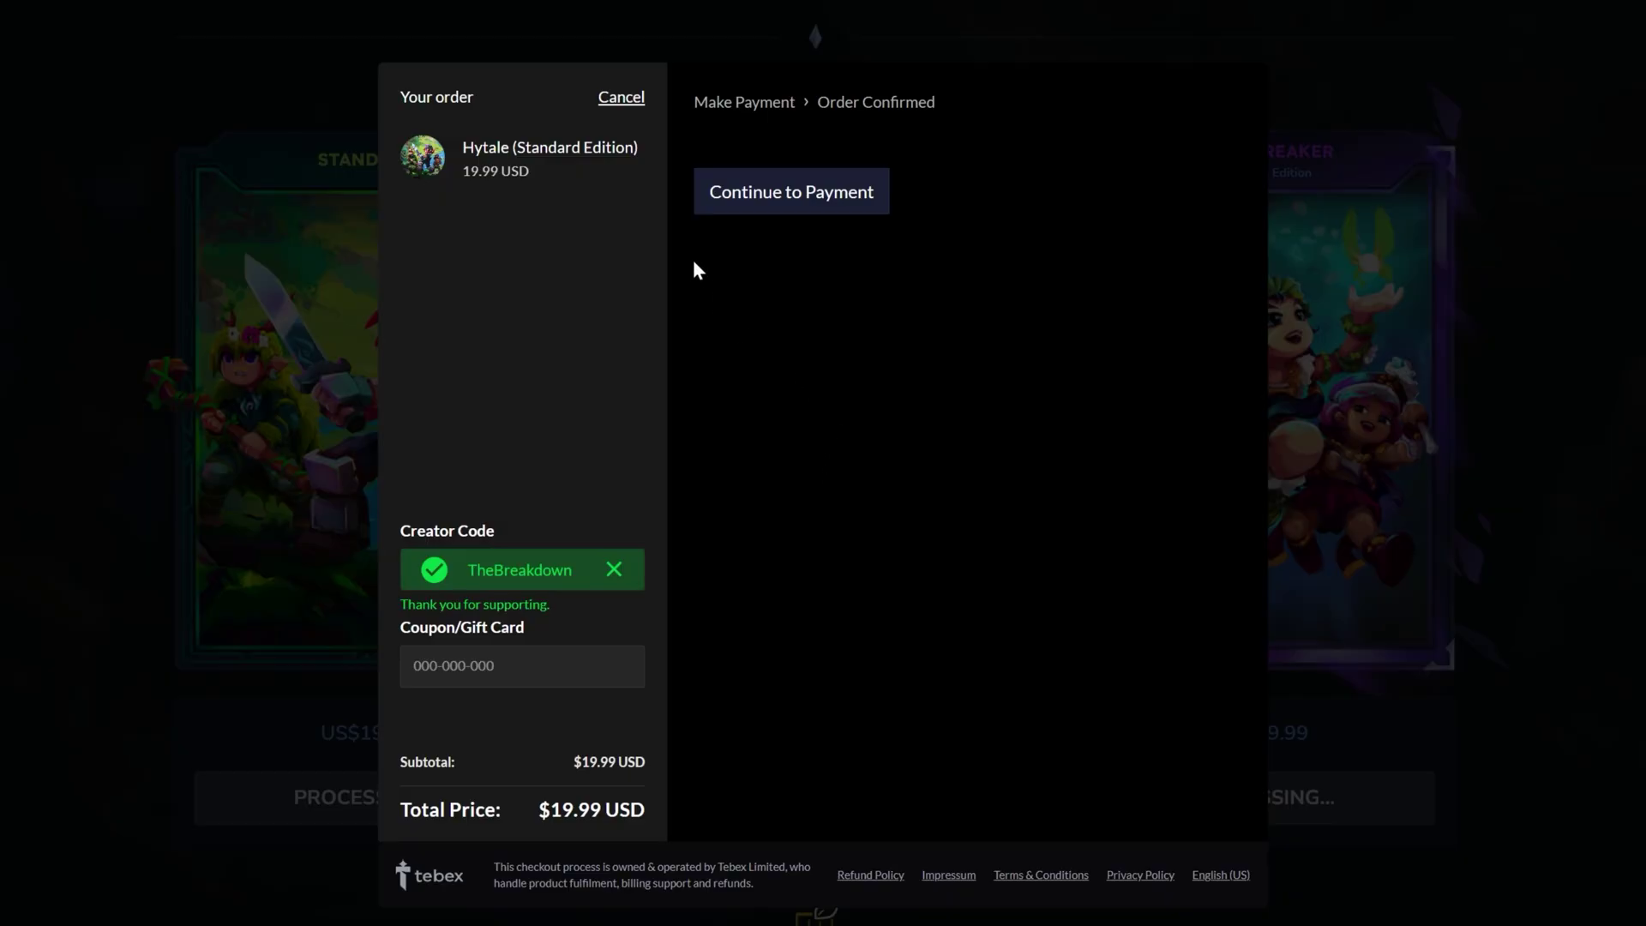
{"action": "left_click", "coordinate": [622, 100]}
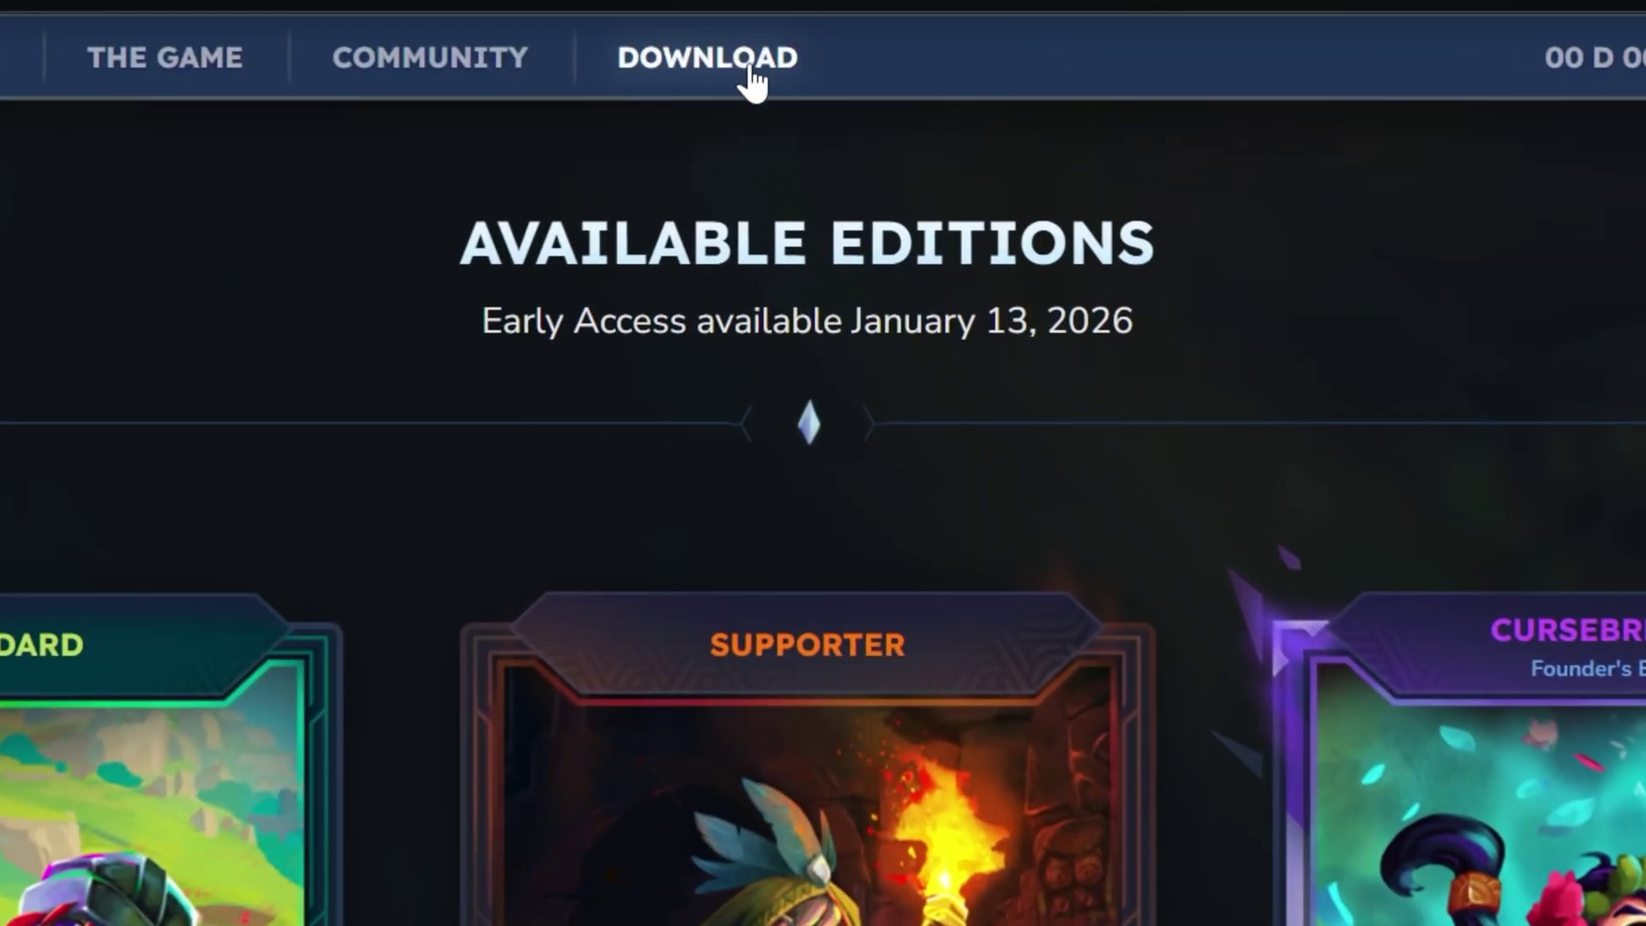
- Save the Windows launcher installer hytale-launcher-installer-latest.exe to the Downloads folder and minimize the browser
{"action": "left_click", "coordinate": [744, 69]}
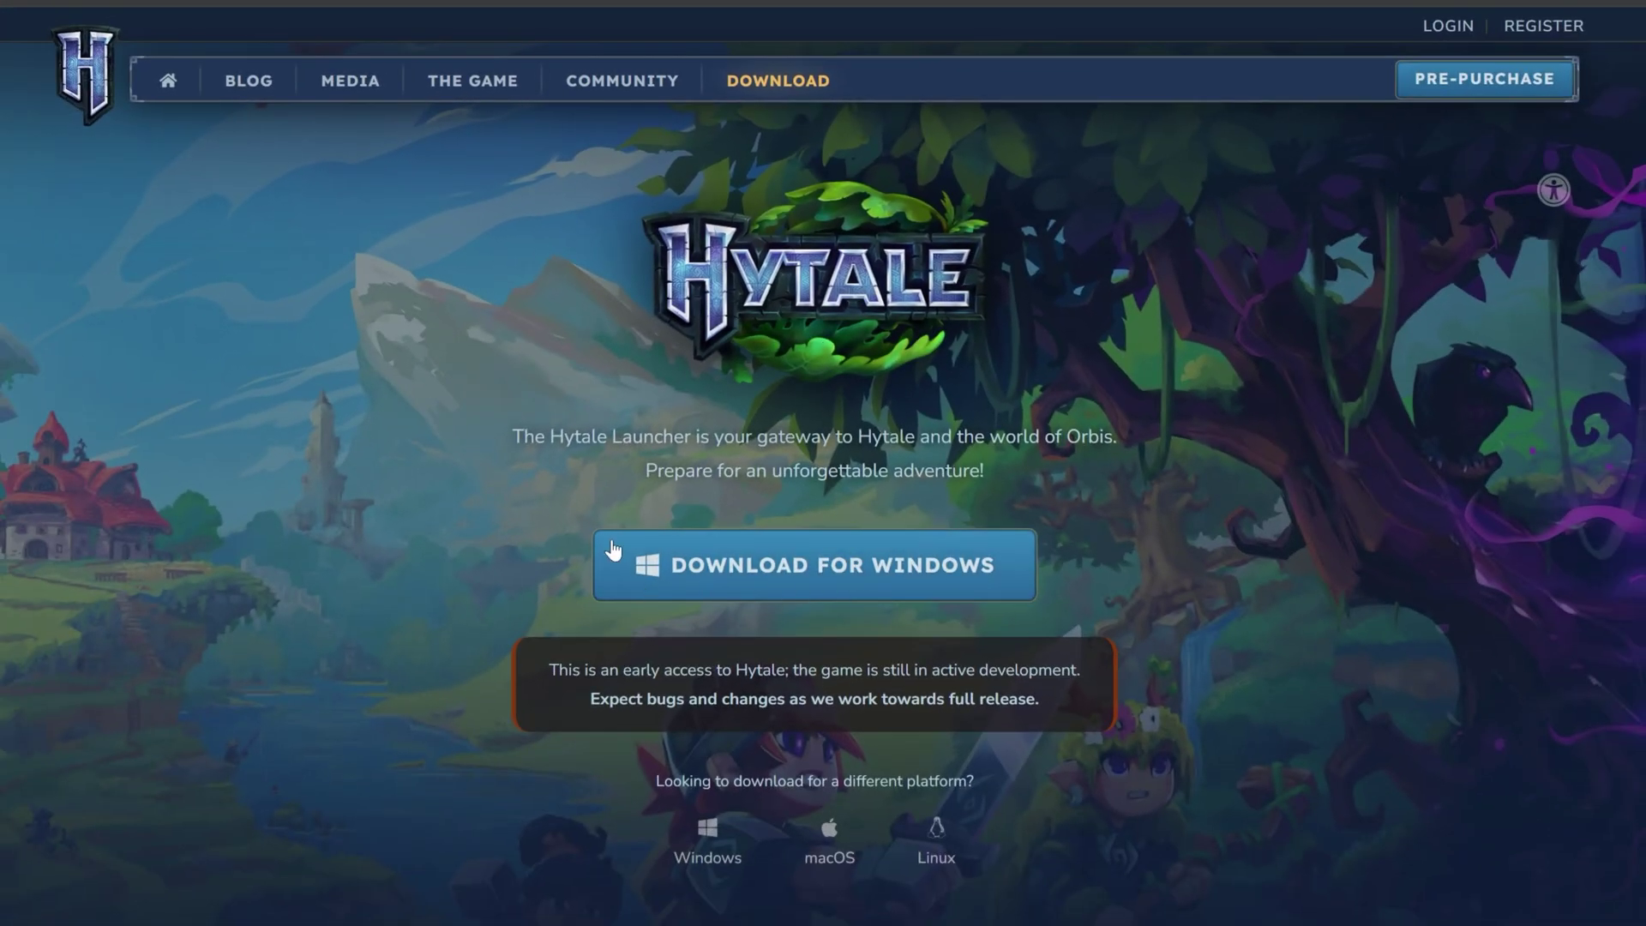
{"action": "left_click", "coordinate": [823, 550]}
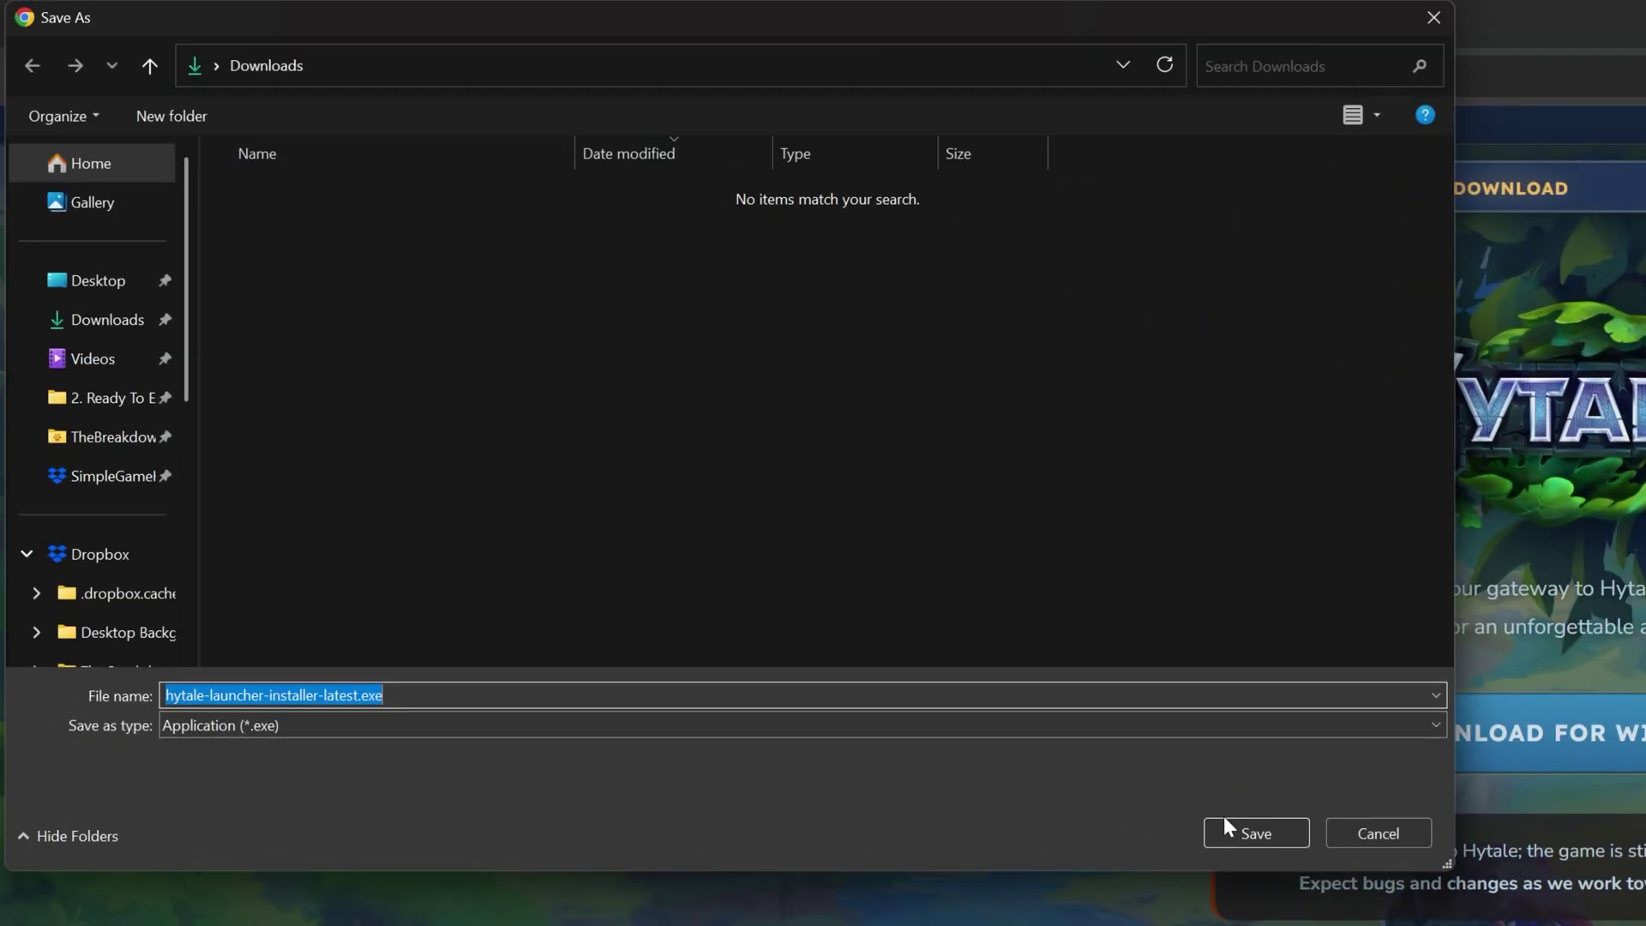
{"action": "left_click", "coordinate": [1226, 821]}
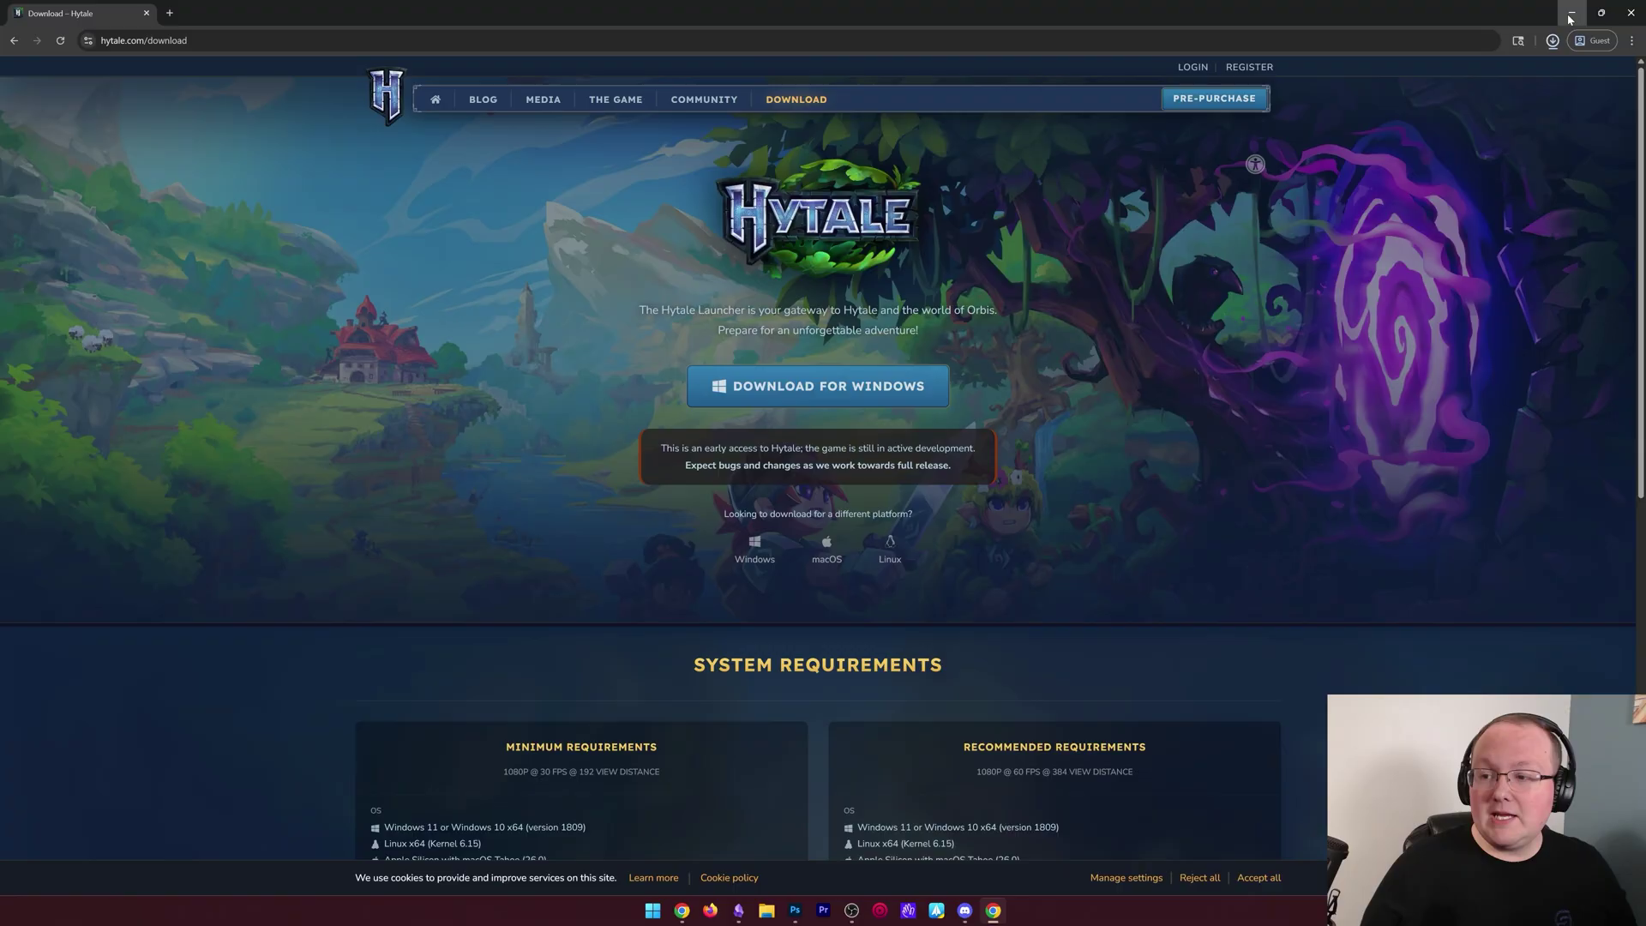
{"action": "left_click", "coordinate": [1570, 14]}
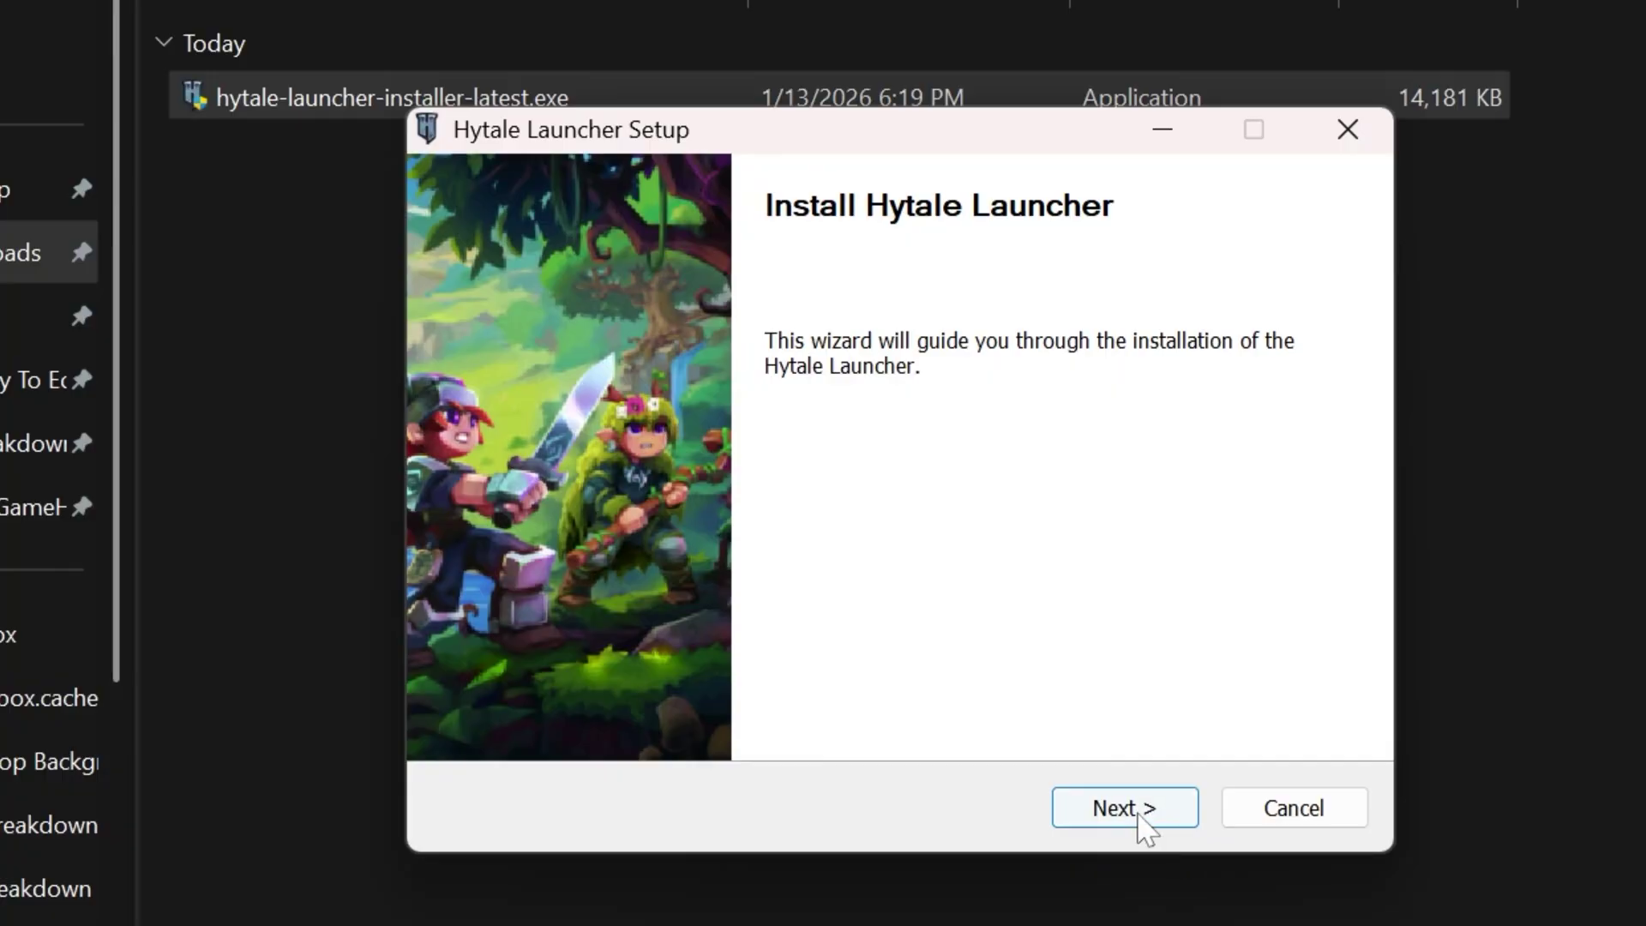
- Install Hytale Launcher in the default folders, deleting the existing game directory, and finish setup with Start Hytale Launcher enabled
{"action": "left_click", "coordinate": [1139, 816]}
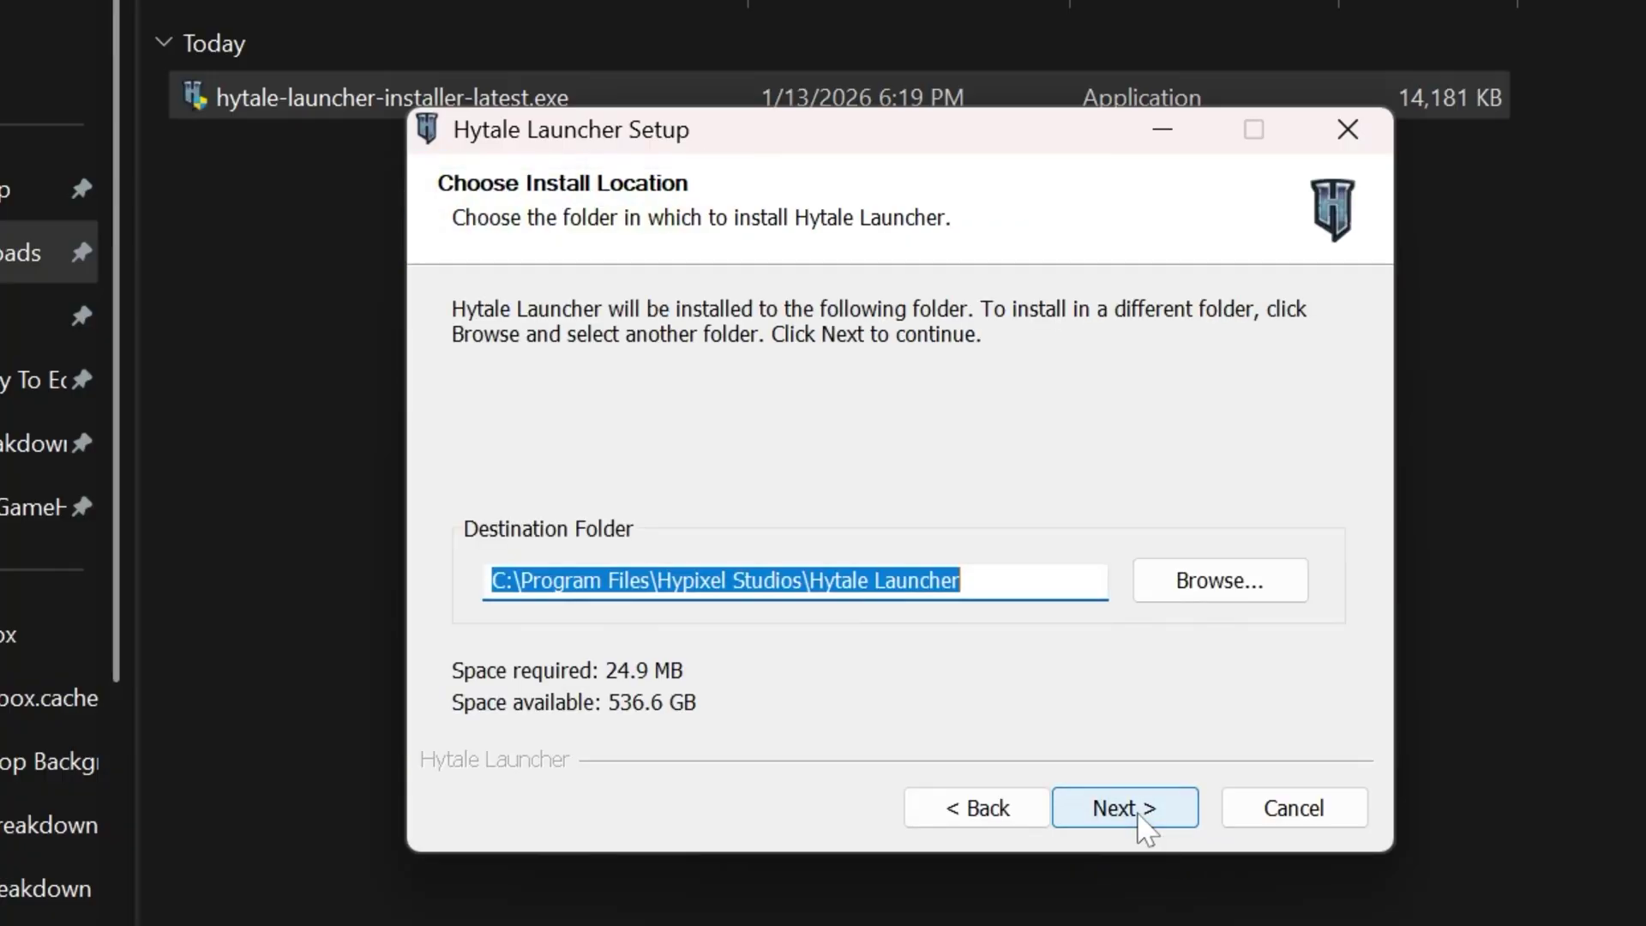
{"action": "left_click", "coordinate": [1140, 815]}
{"action": "left_click", "coordinate": [1139, 815]}
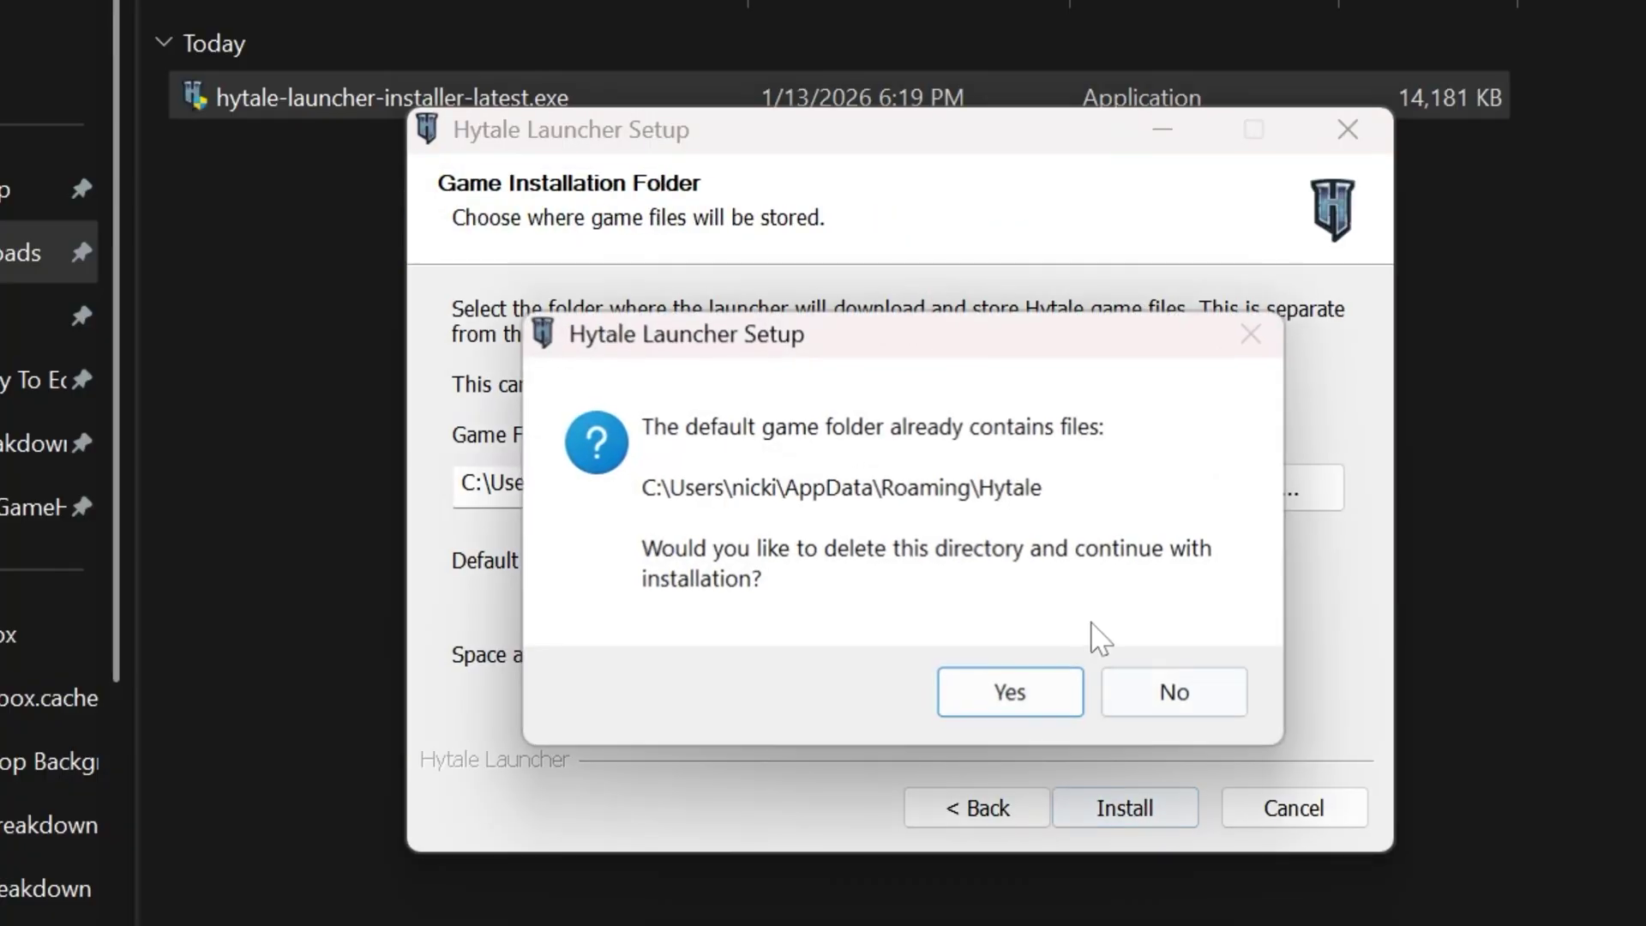
{"action": "left_click", "coordinate": [1034, 686]}
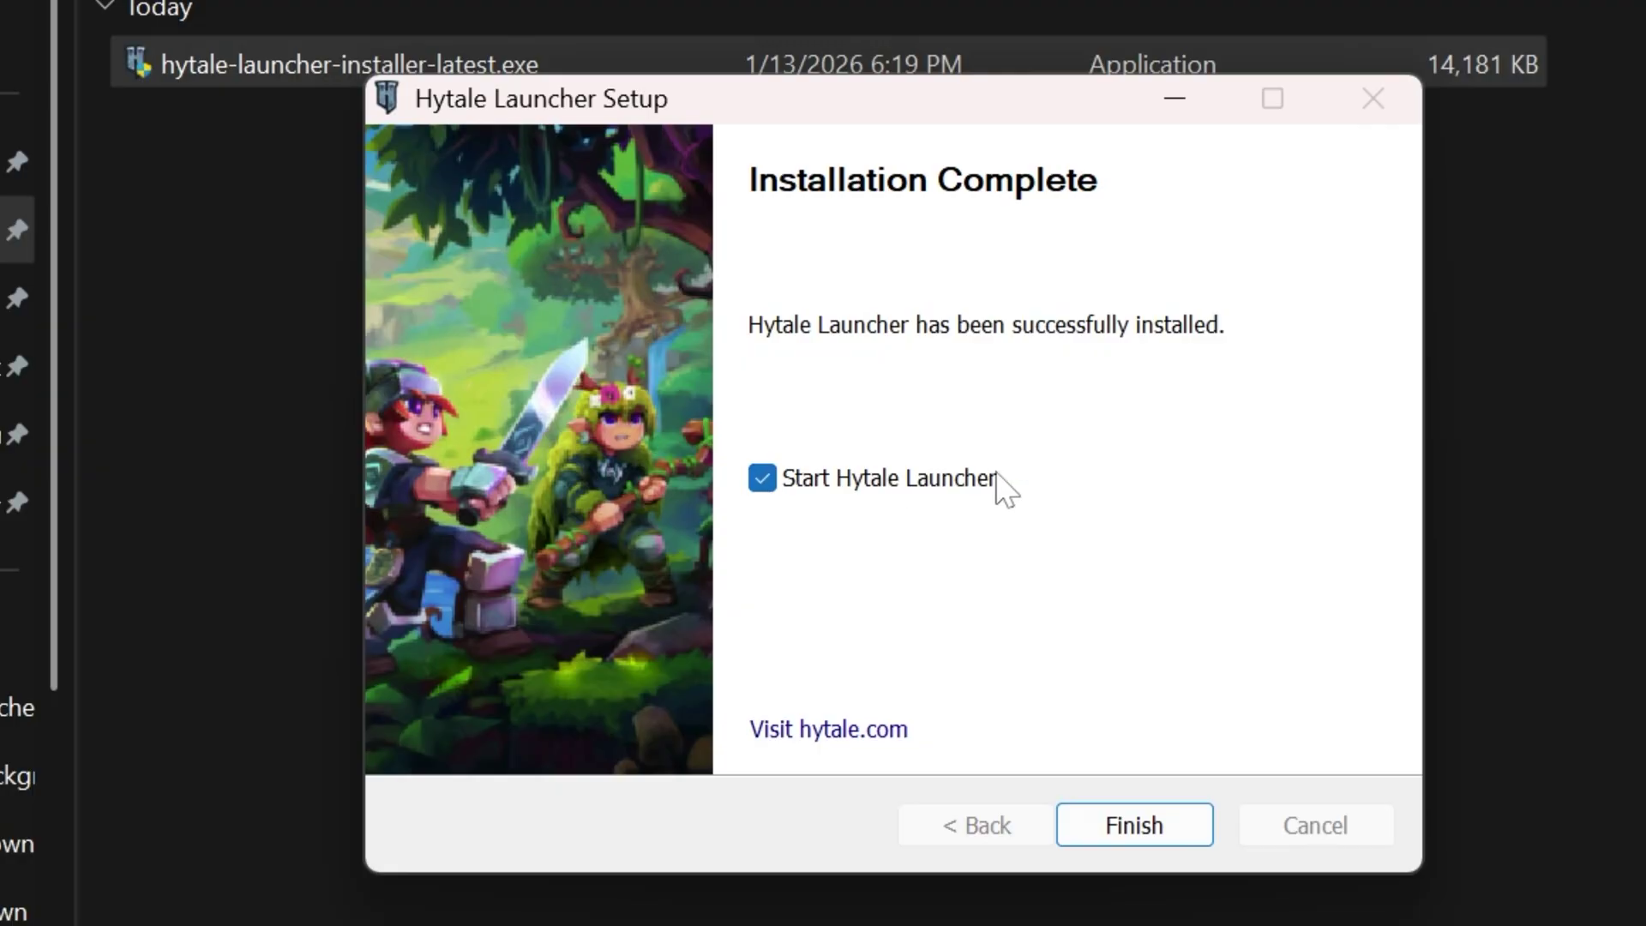
{"action": "left_click", "coordinate": [1125, 814]}
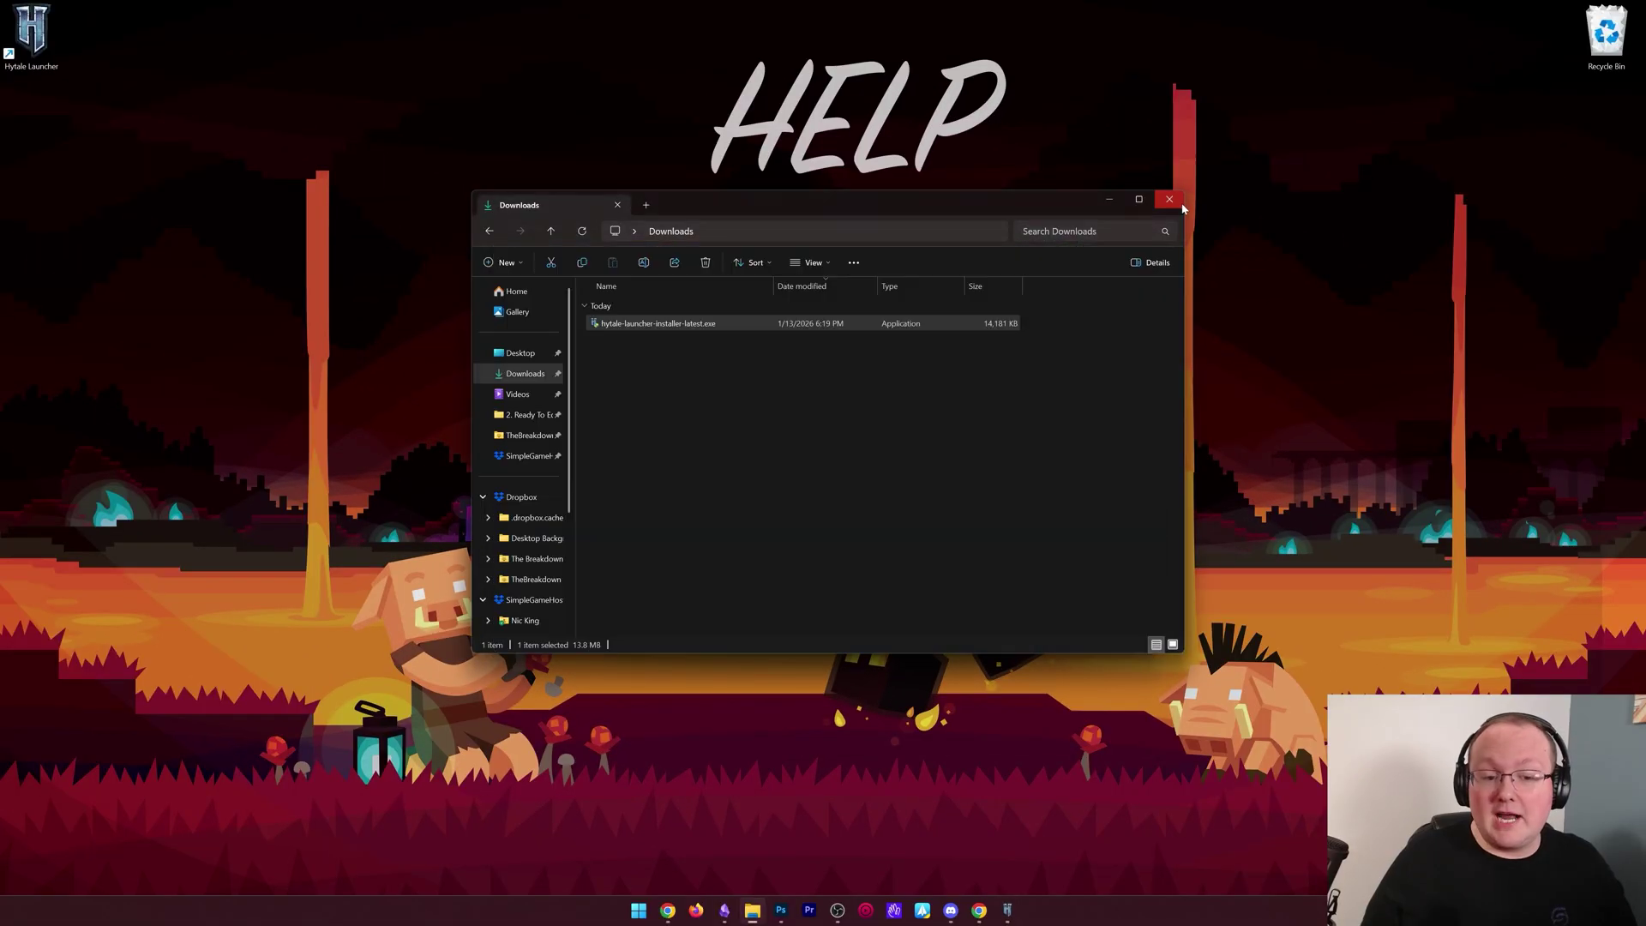
{"action": "left_click", "coordinate": [1180, 204]}
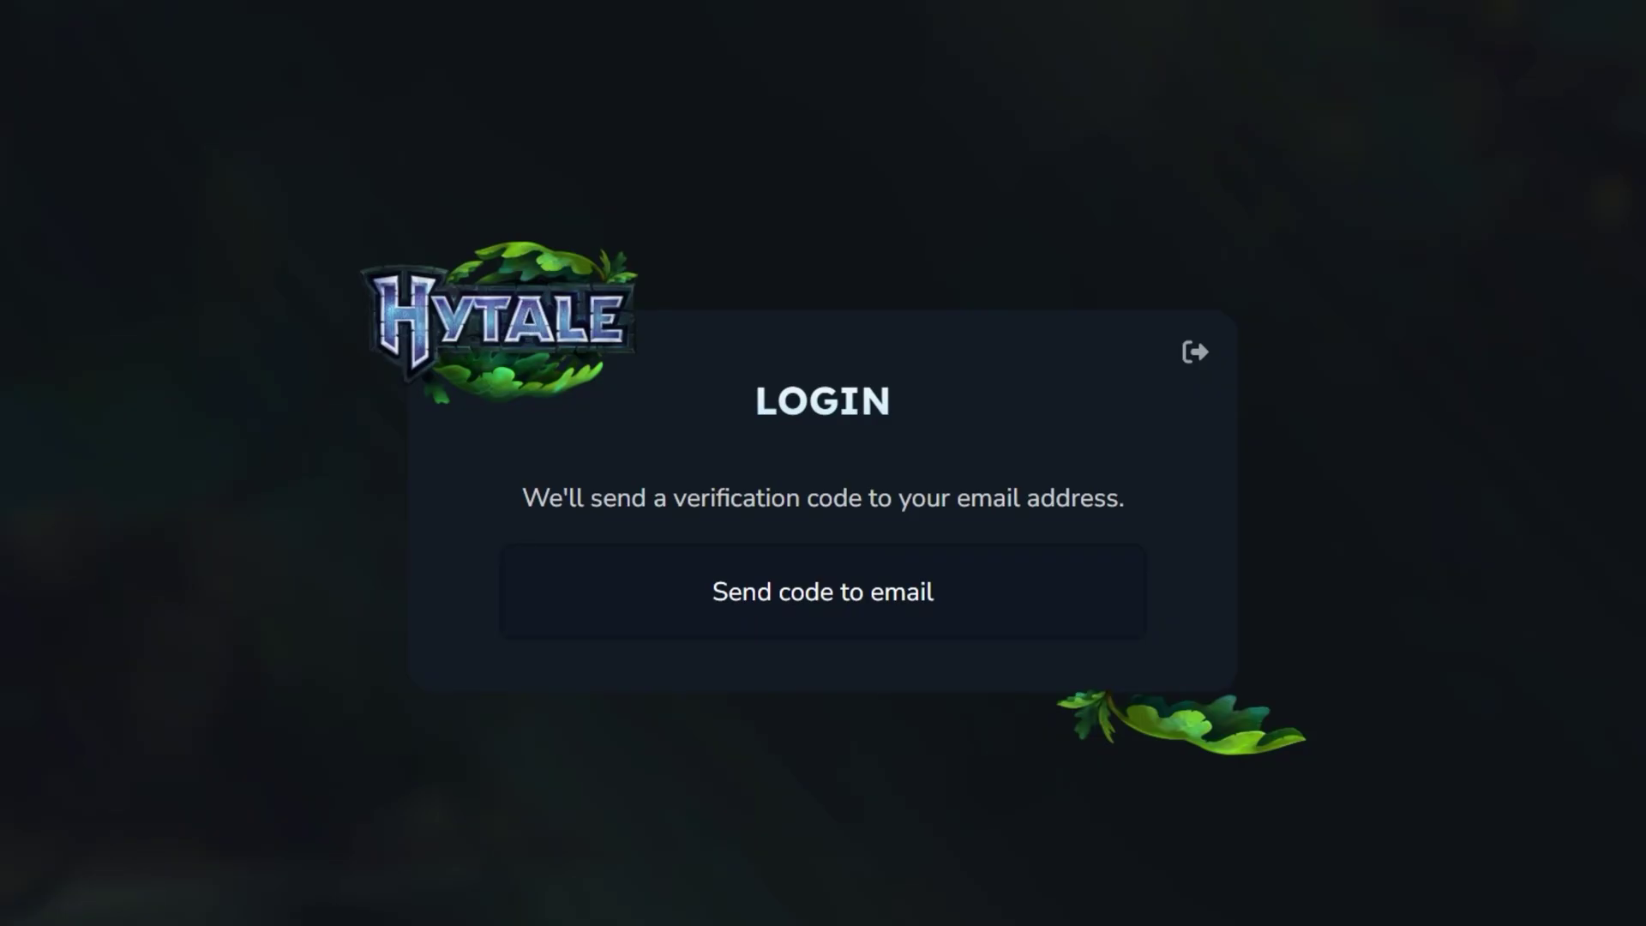
- Sign in to the Hytale Launcher with the emailed verification code and install the game
{"action": "left_click", "coordinate": [804, 600]}
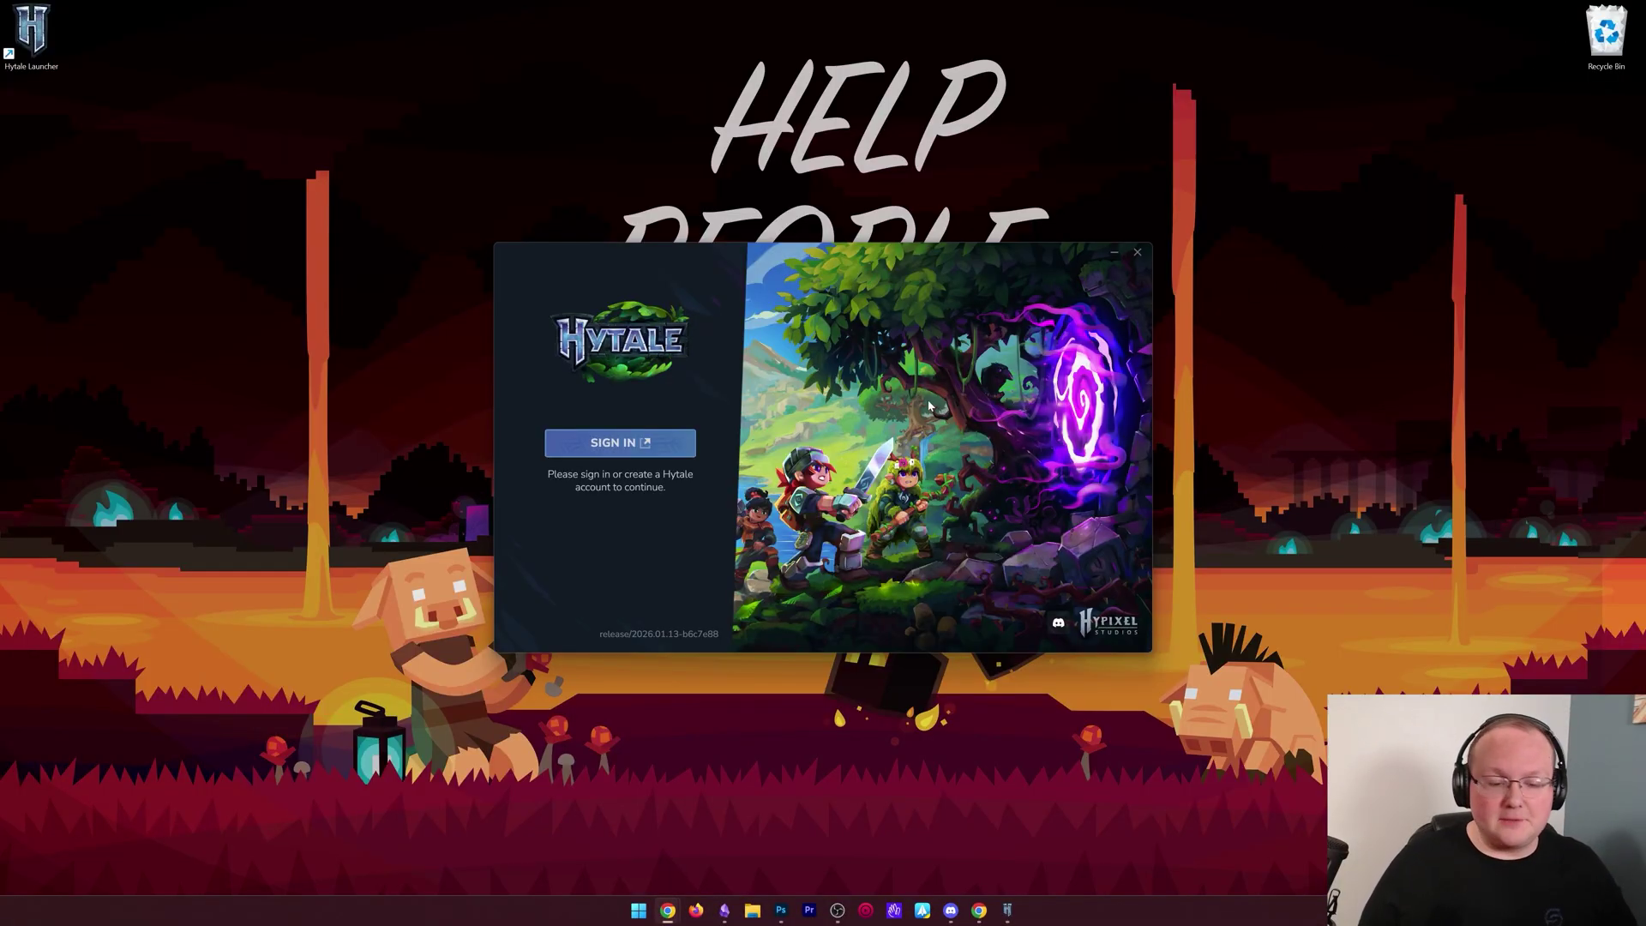
{"action": "left_click", "coordinate": [895, 417]}
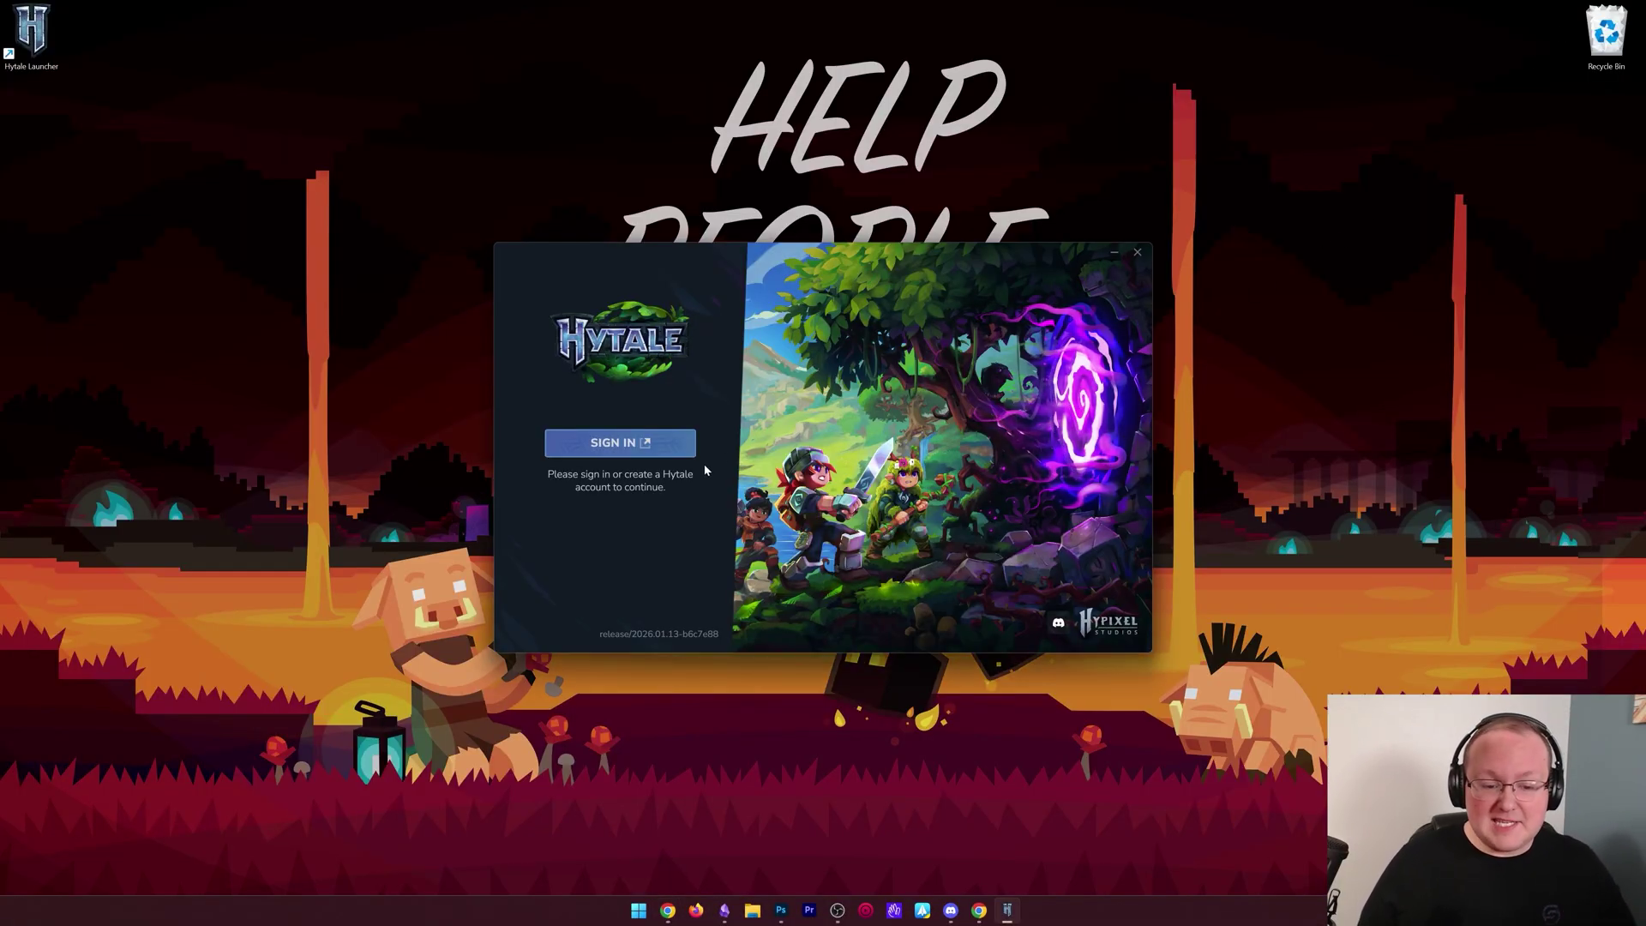
{"action": "left_click", "coordinate": [657, 451]}
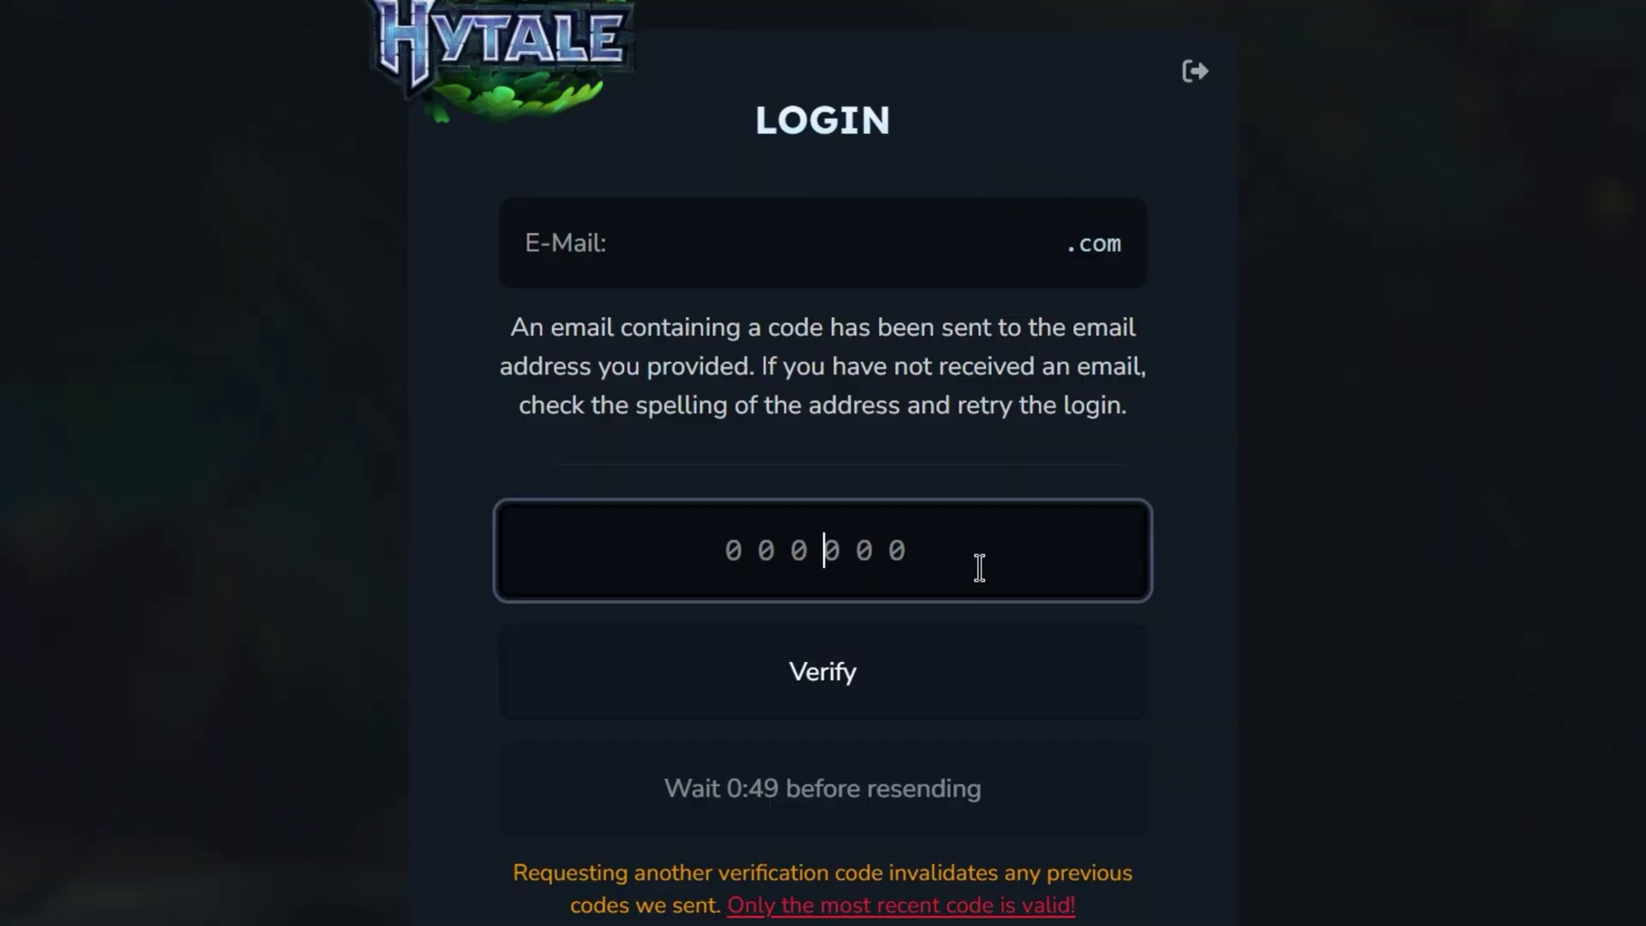
{"action": "key", "text": "ctrl+v"}
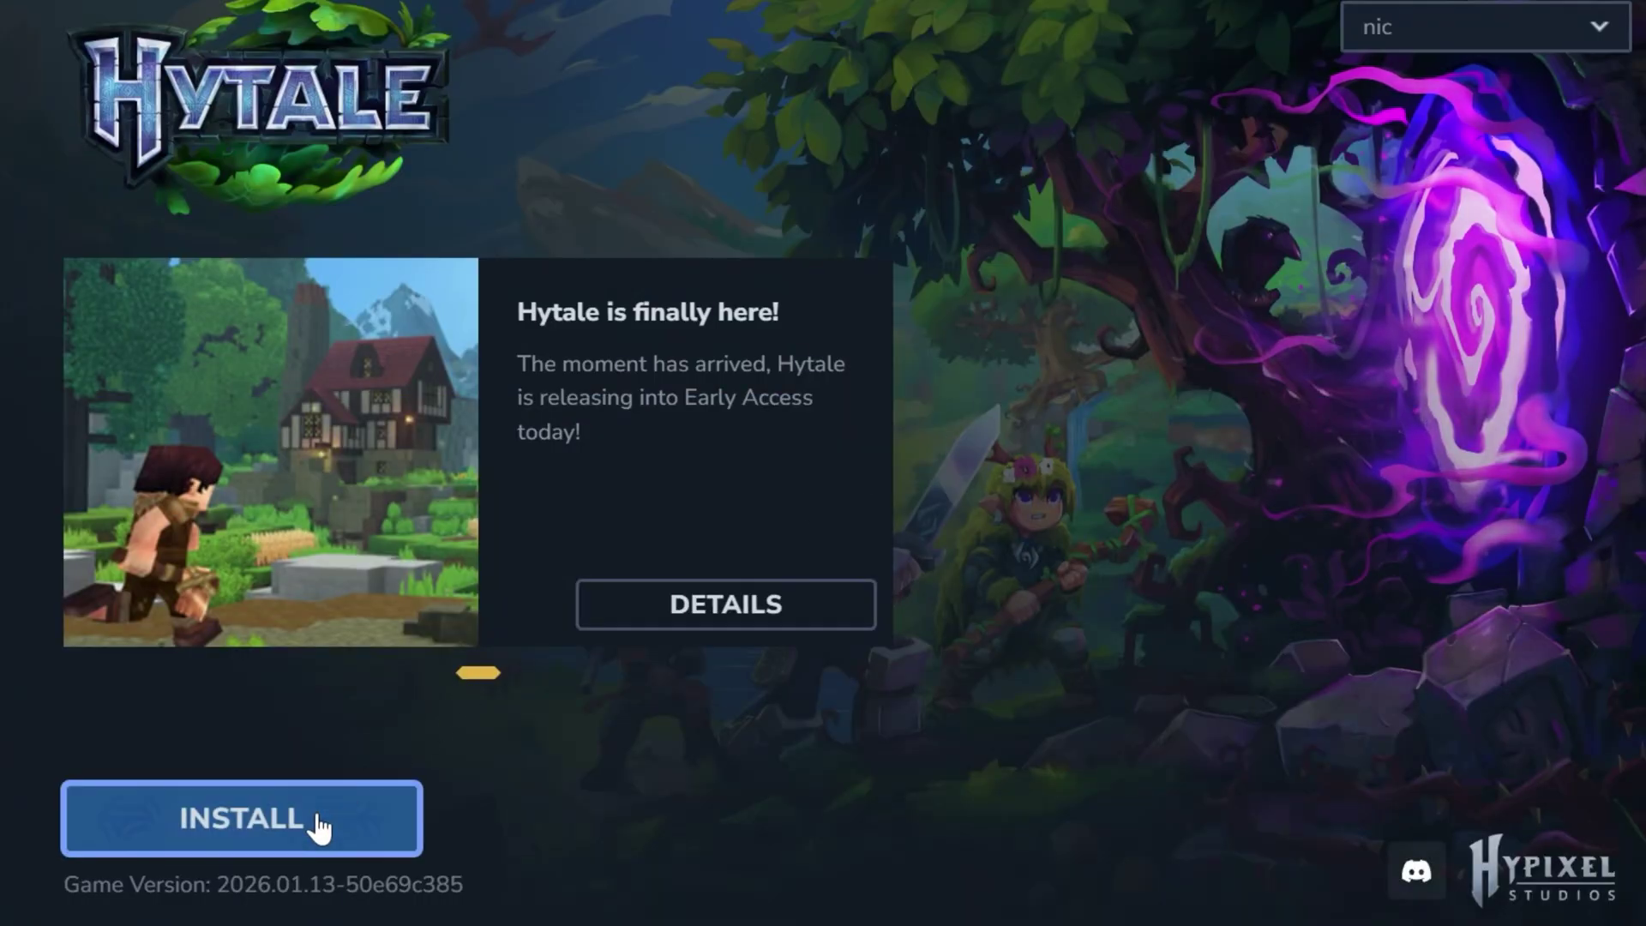
{"action": "left_click", "coordinate": [324, 827]}
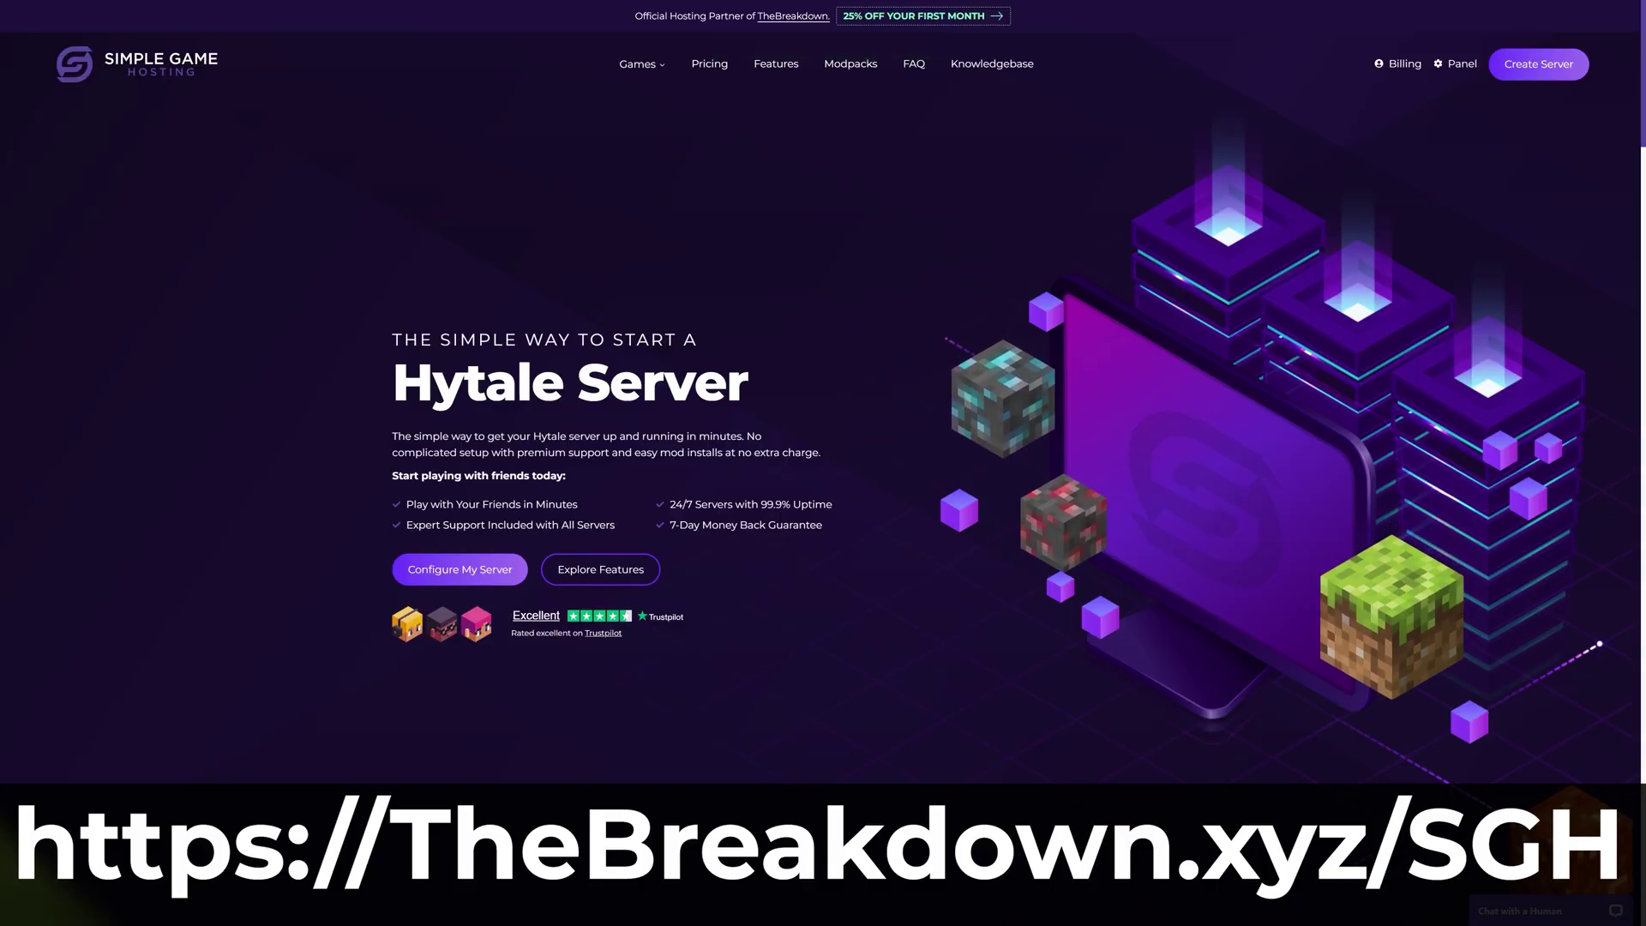
- Review the features and server locations on the Simple Game Hosting site, and save the server properties with a restart
{"action": "scroll", "coordinate": [591, 489], "scroll_direction": "down", "scroll_amount": 5}
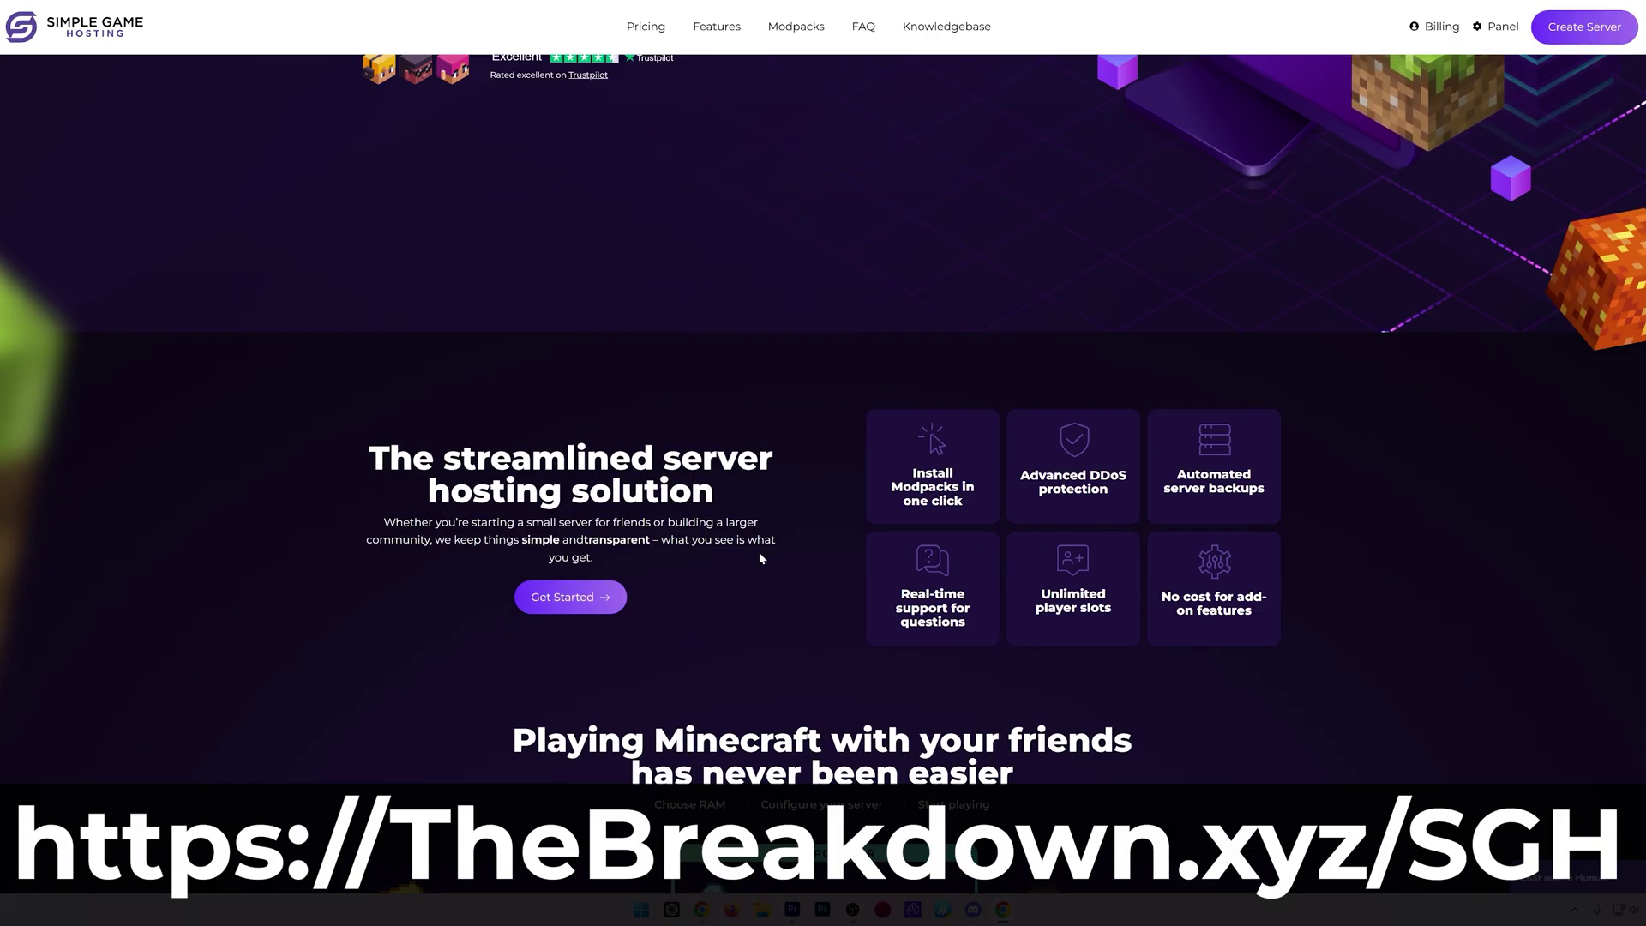
{"action": "scroll", "coordinate": [704, 615], "scroll_direction": "down", "scroll_amount": 10}
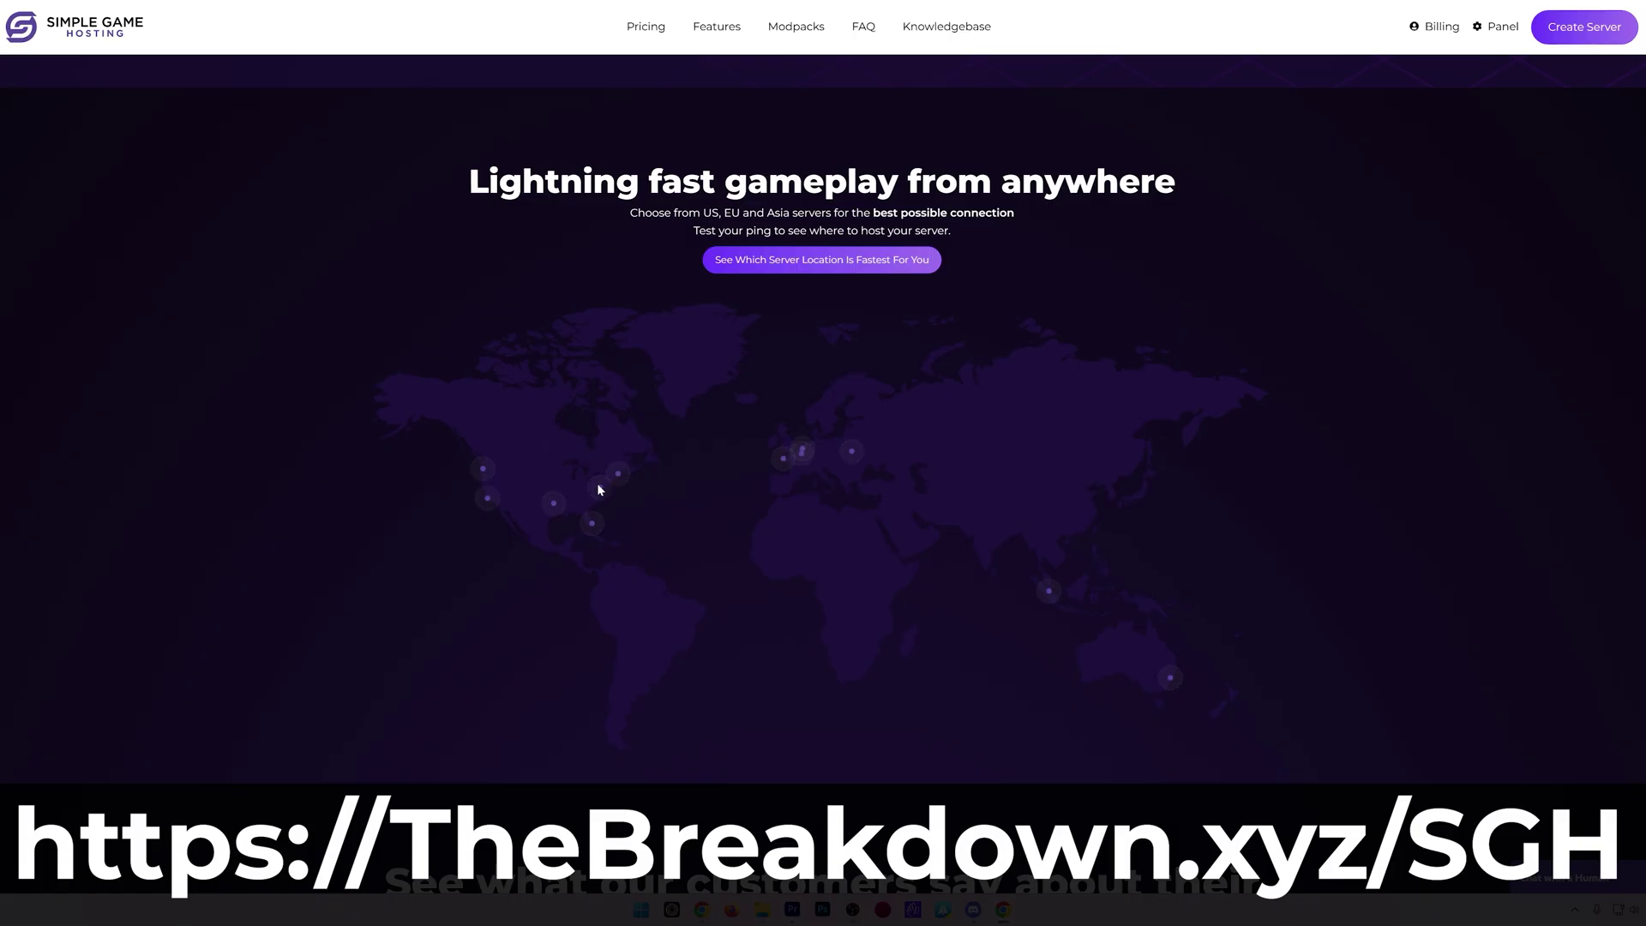
{"action": "mouse_move", "coordinate": [593, 527]}
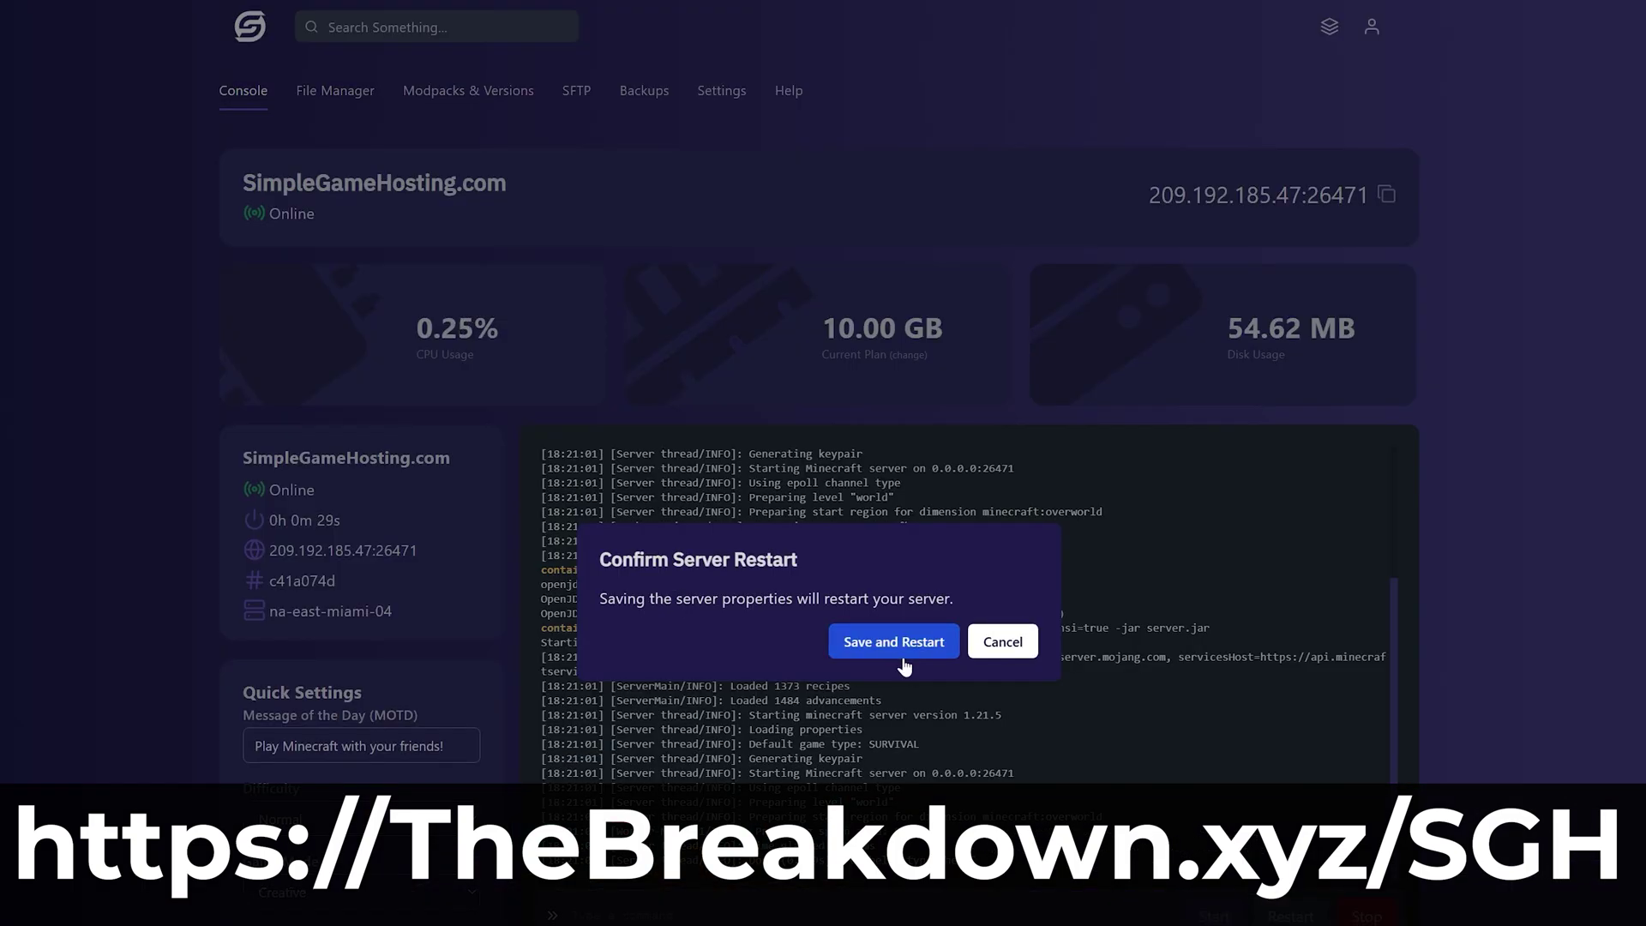
{"action": "left_click", "coordinate": [902, 657]}
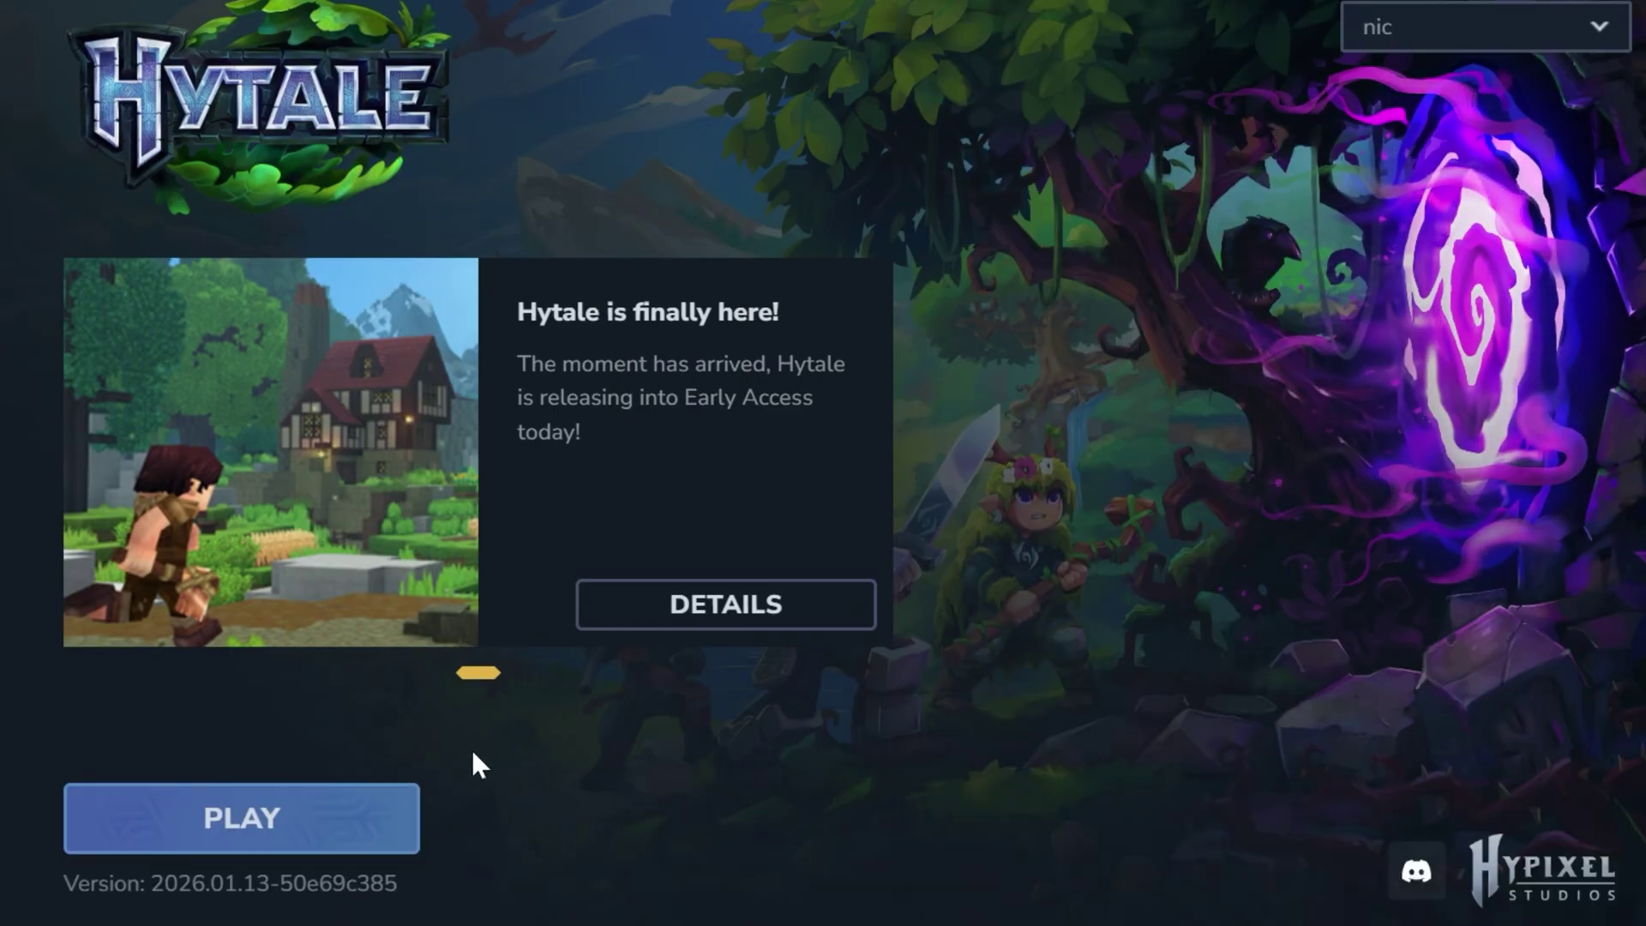
- Launch Hytale from the launcher and maximize the game window
{"action": "left_click", "coordinate": [392, 845]}
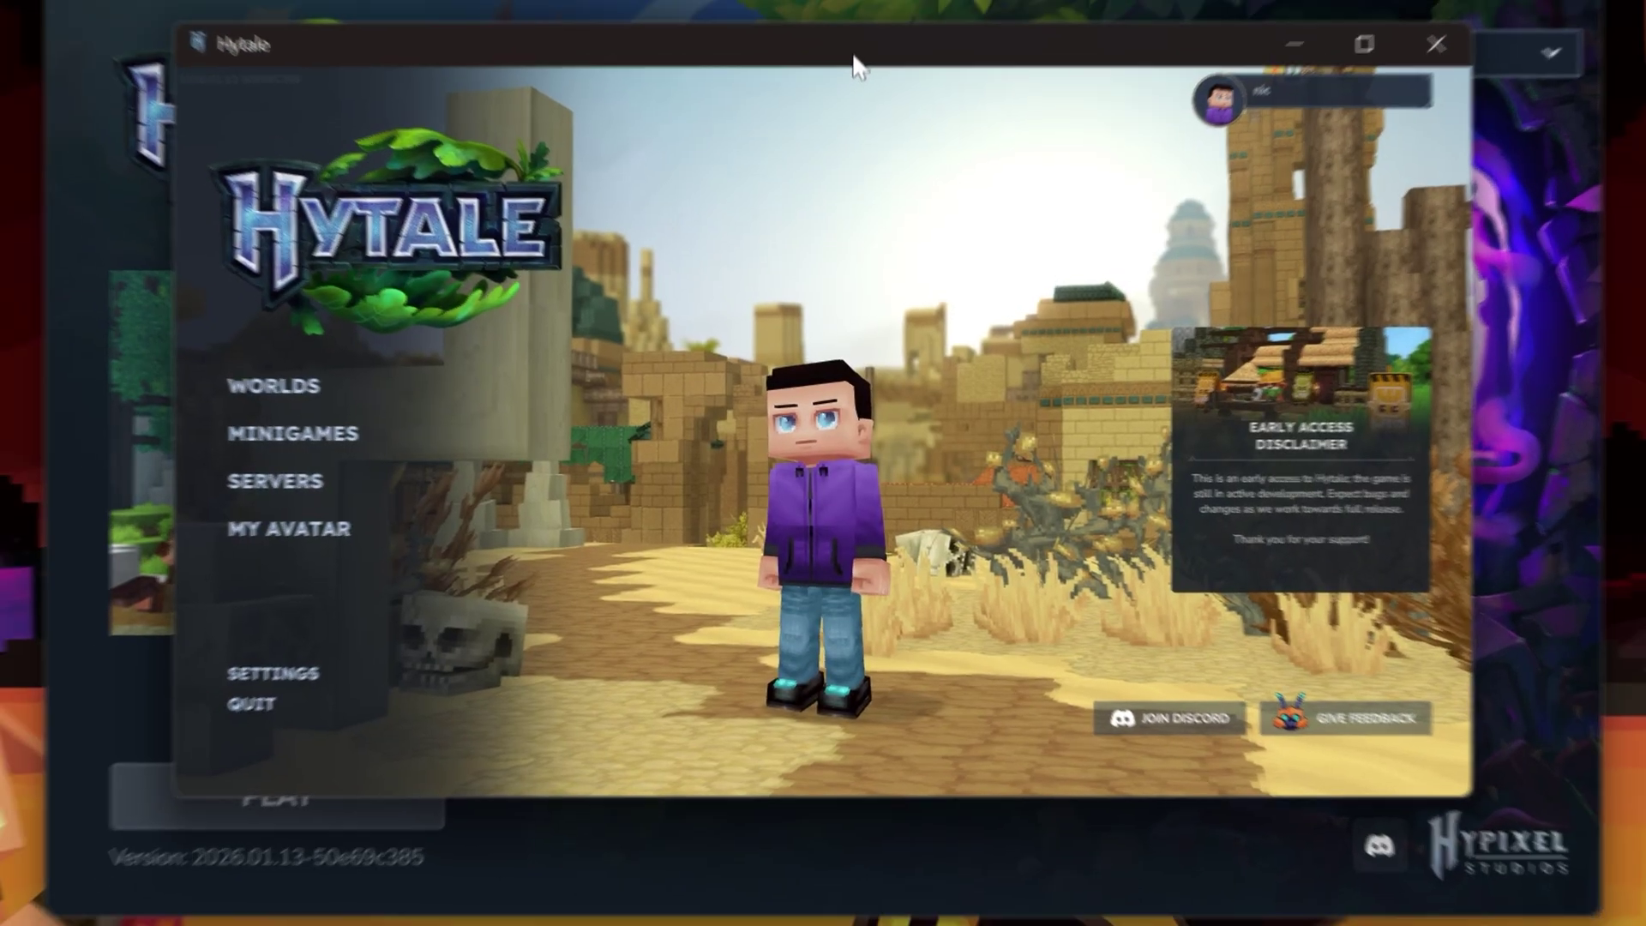
{"action": "left_click_drag", "start_coordinate": [857, 38], "coordinate": [220, 0]}
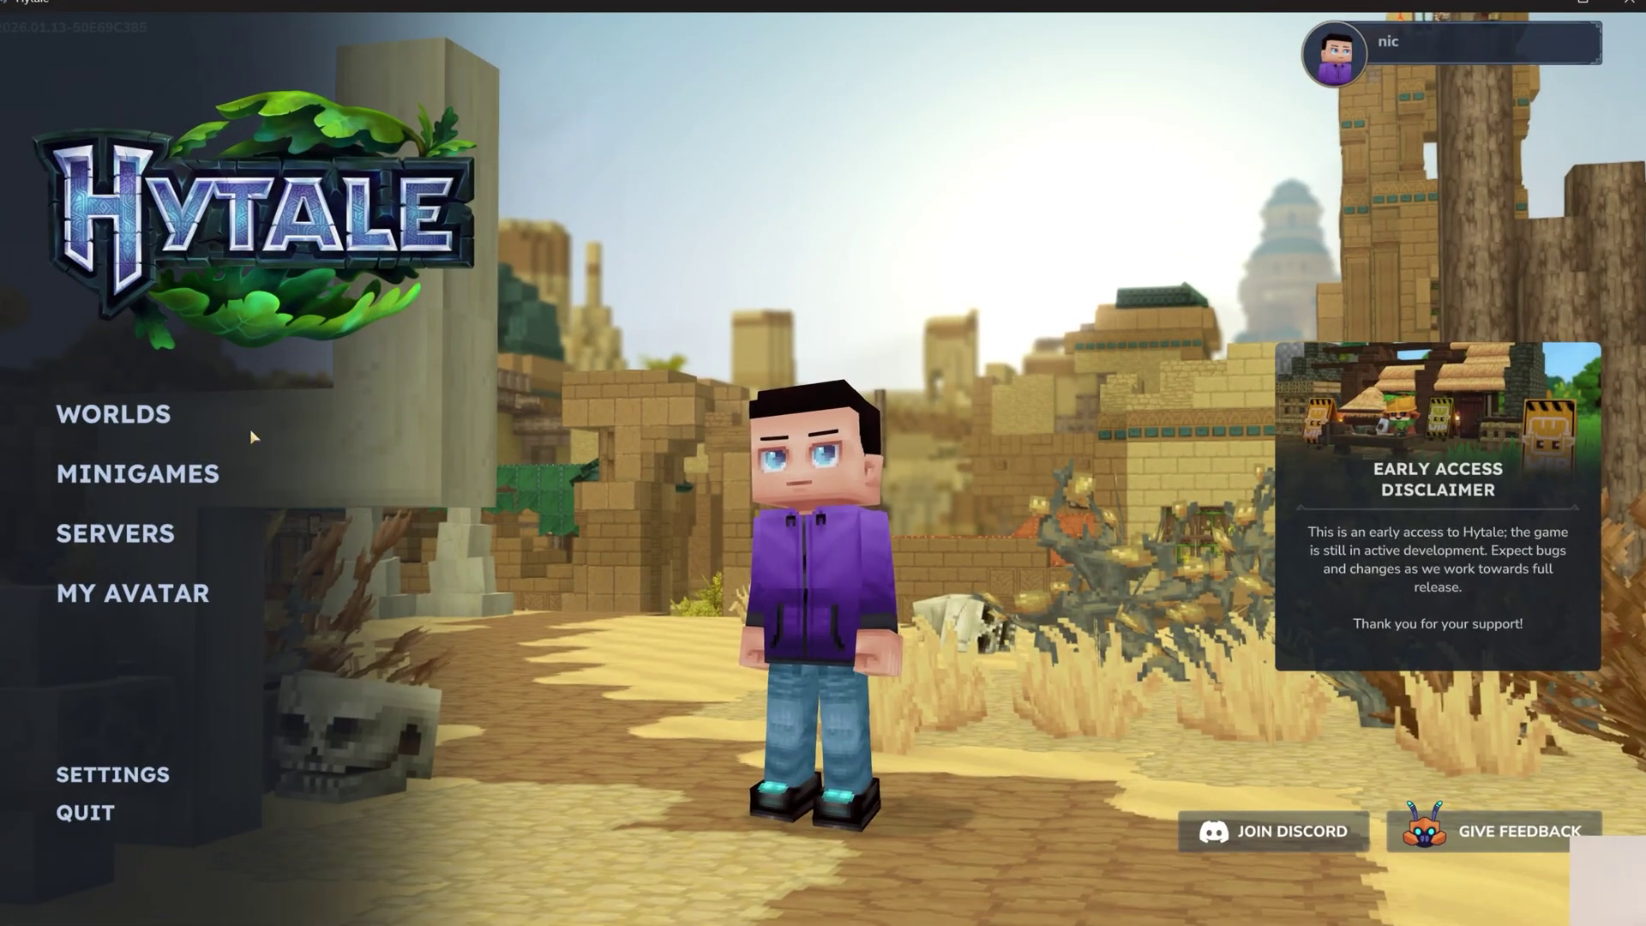
- Open world creation and choose the Exploration world type after trying Creative
{"action": "left_click", "coordinate": [123, 421]}
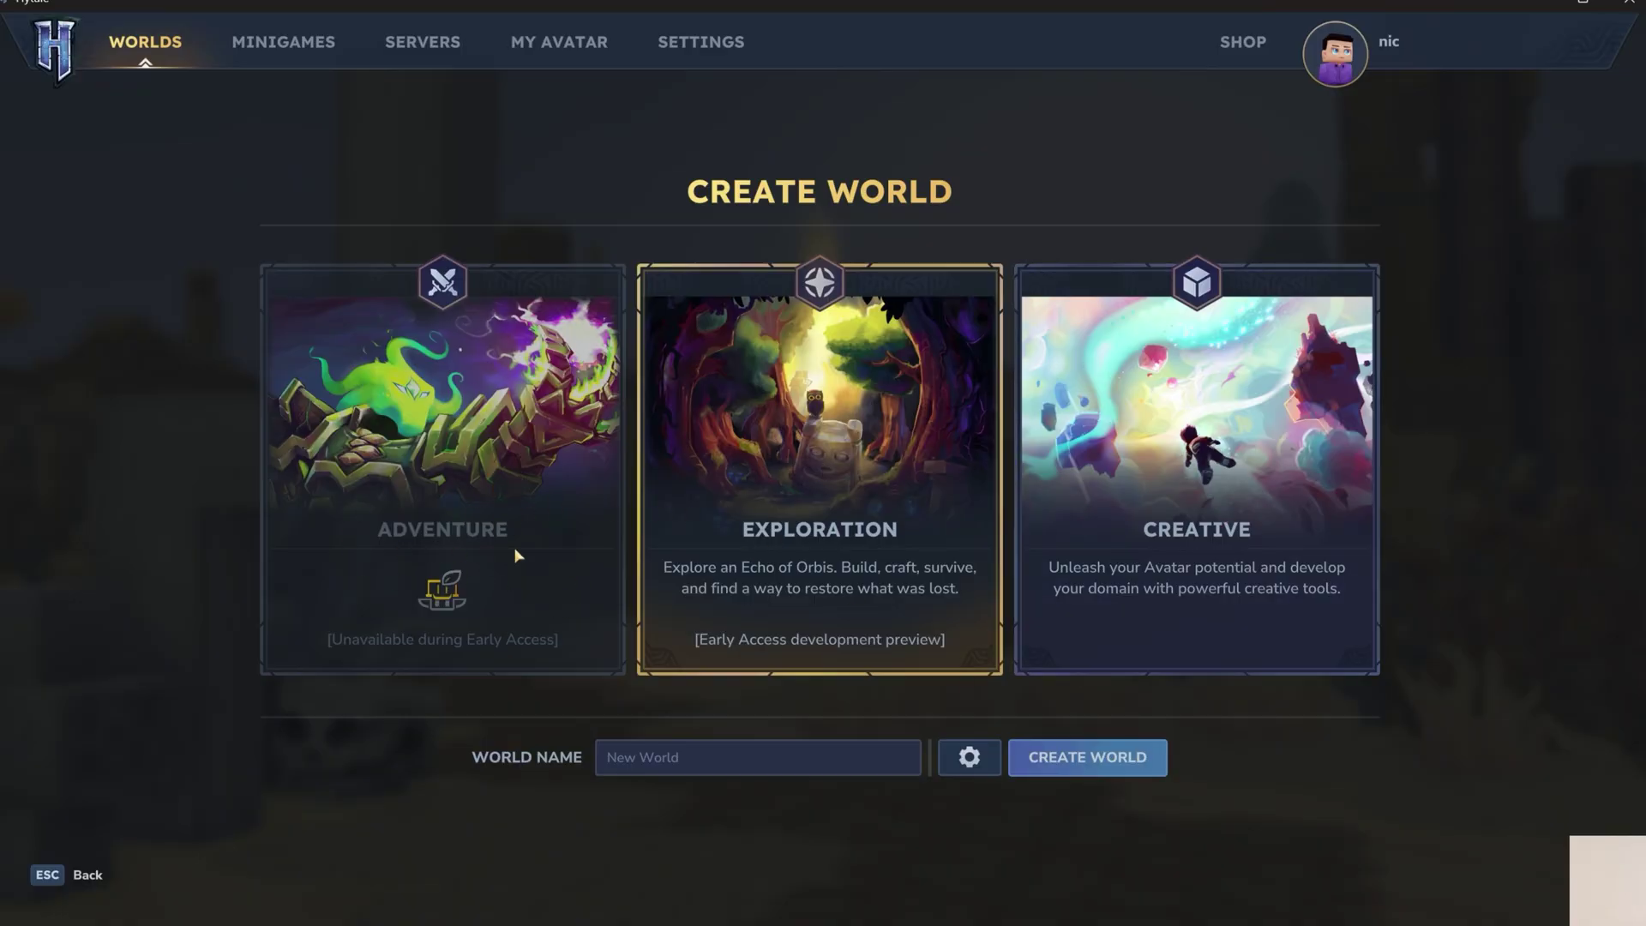
{"action": "left_click", "coordinate": [1239, 491]}
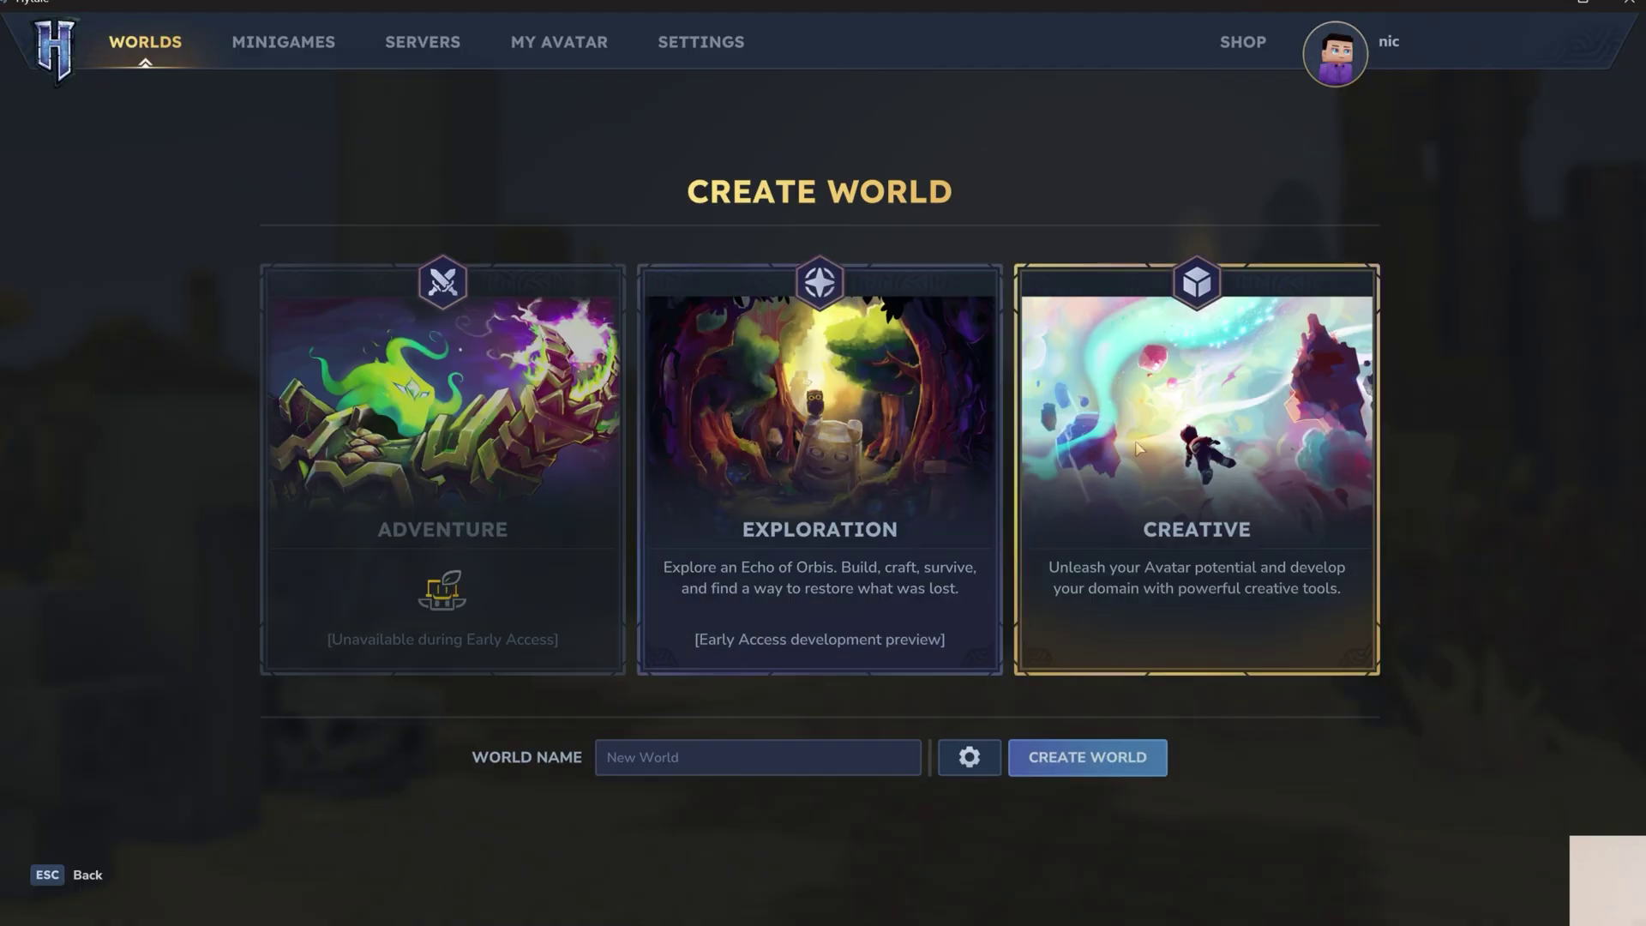
{"action": "left_click", "coordinate": [665, 443]}
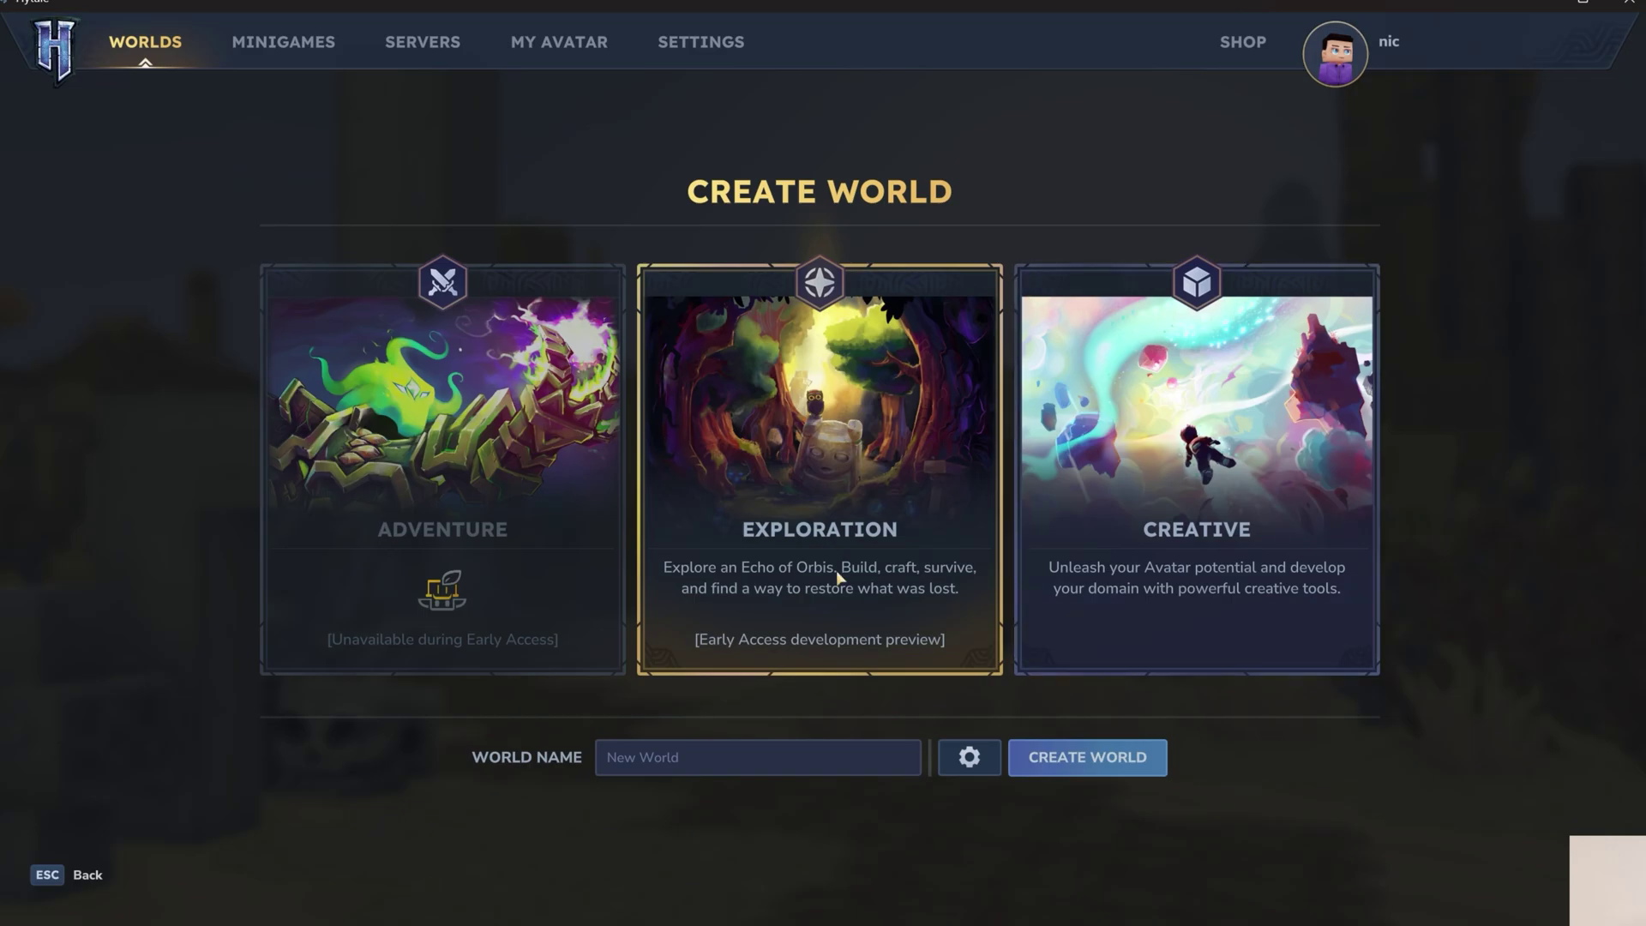
- Review the Exploration world's Day / Night Cycle and Inventory Penalty On Death options, keeping Partial Drop for the penalty
{"action": "left_click", "coordinate": [969, 757]}
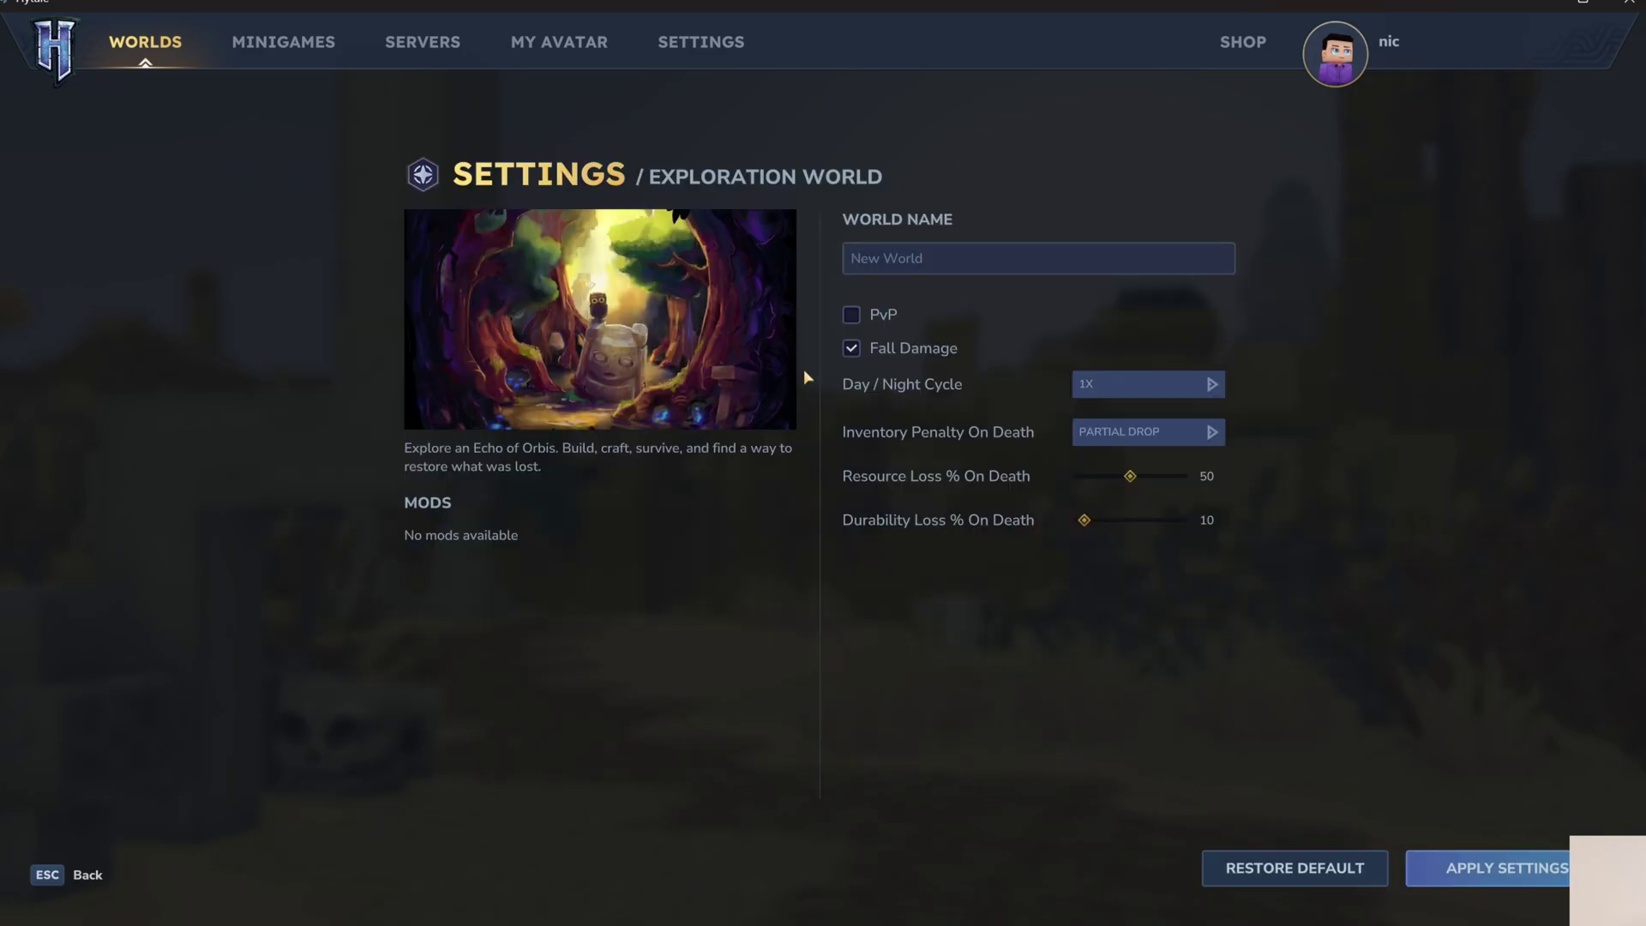
{"action": "left_click", "coordinate": [851, 315]}
{"action": "left_click", "coordinate": [1131, 377]}
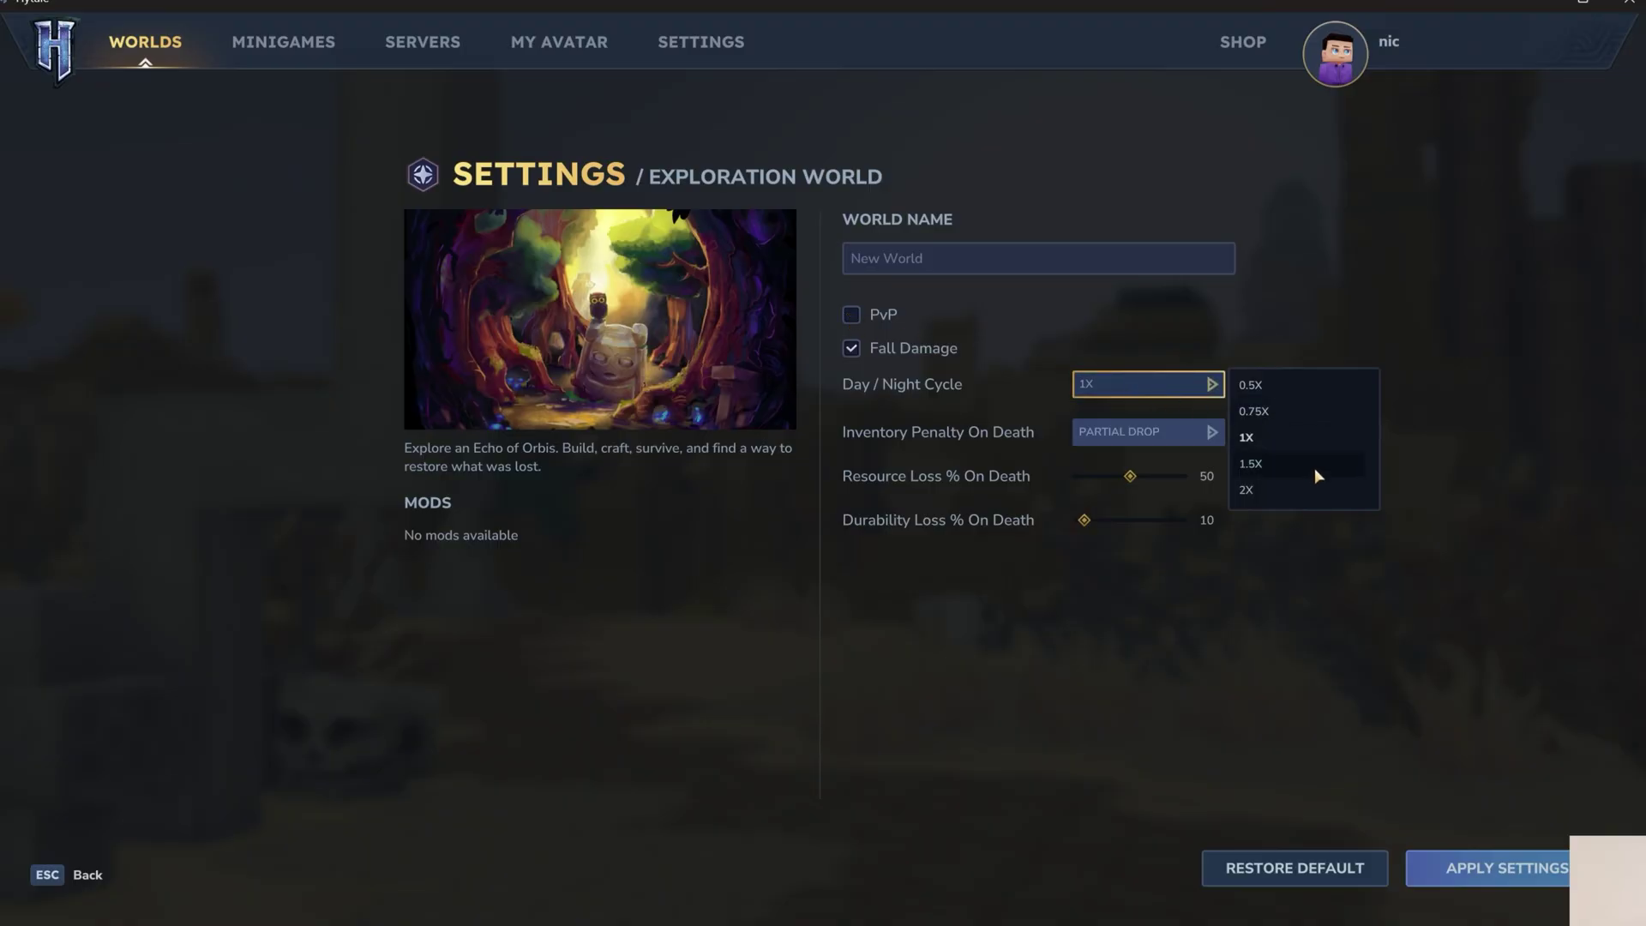
{"action": "left_click", "coordinate": [1311, 619]}
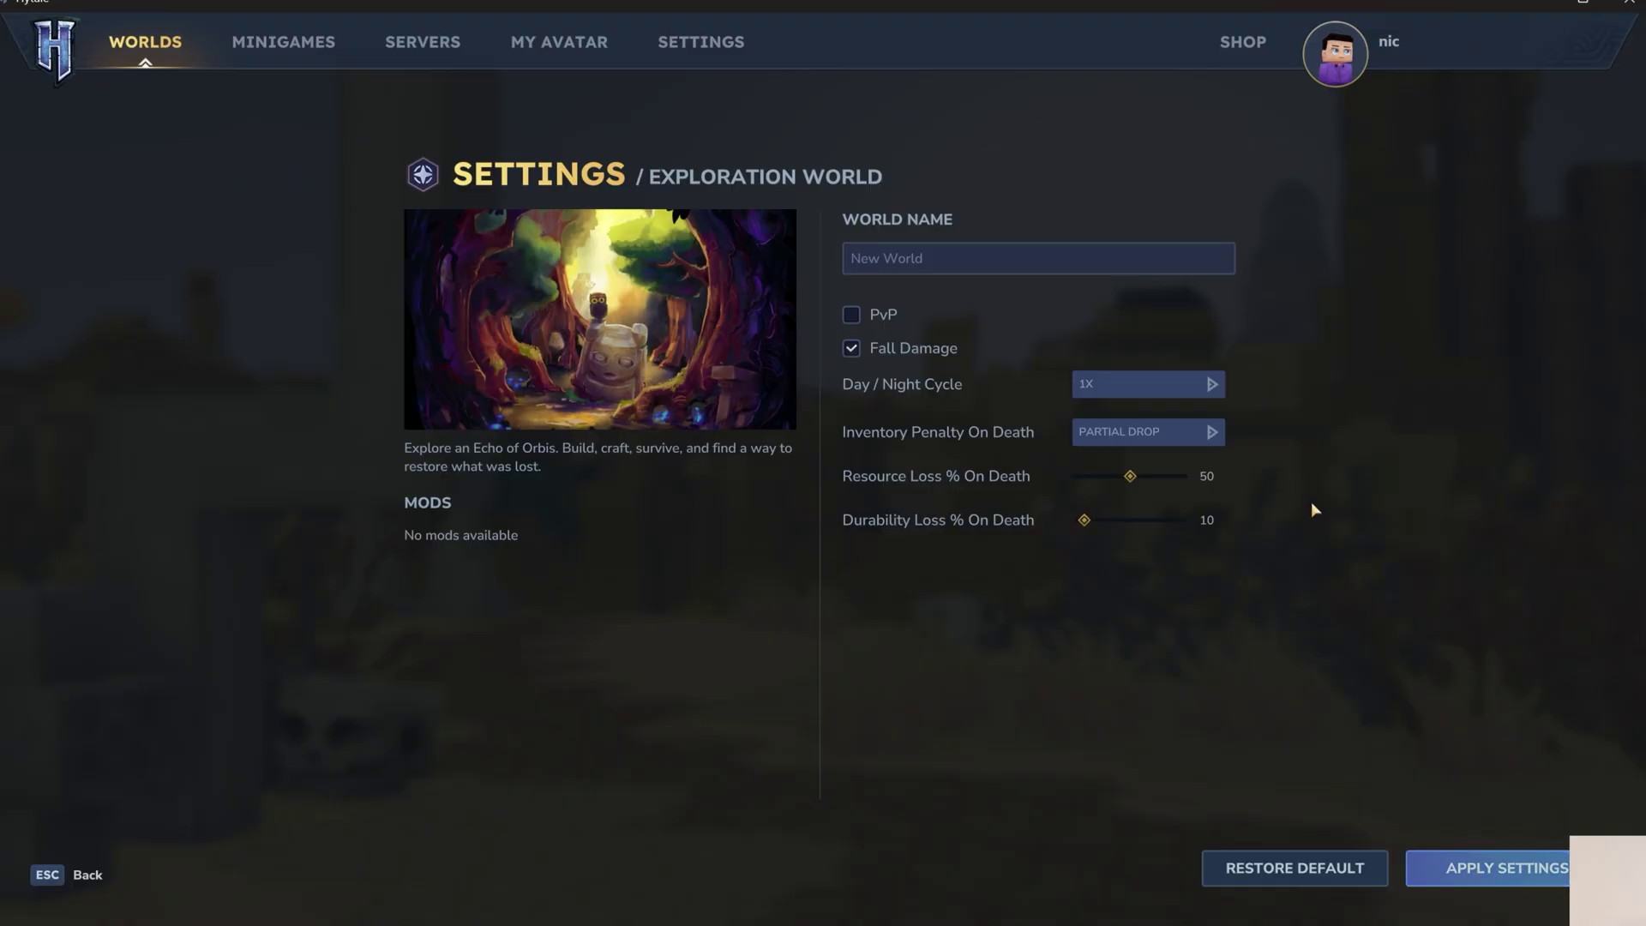
{"action": "left_click", "coordinate": [1220, 442]}
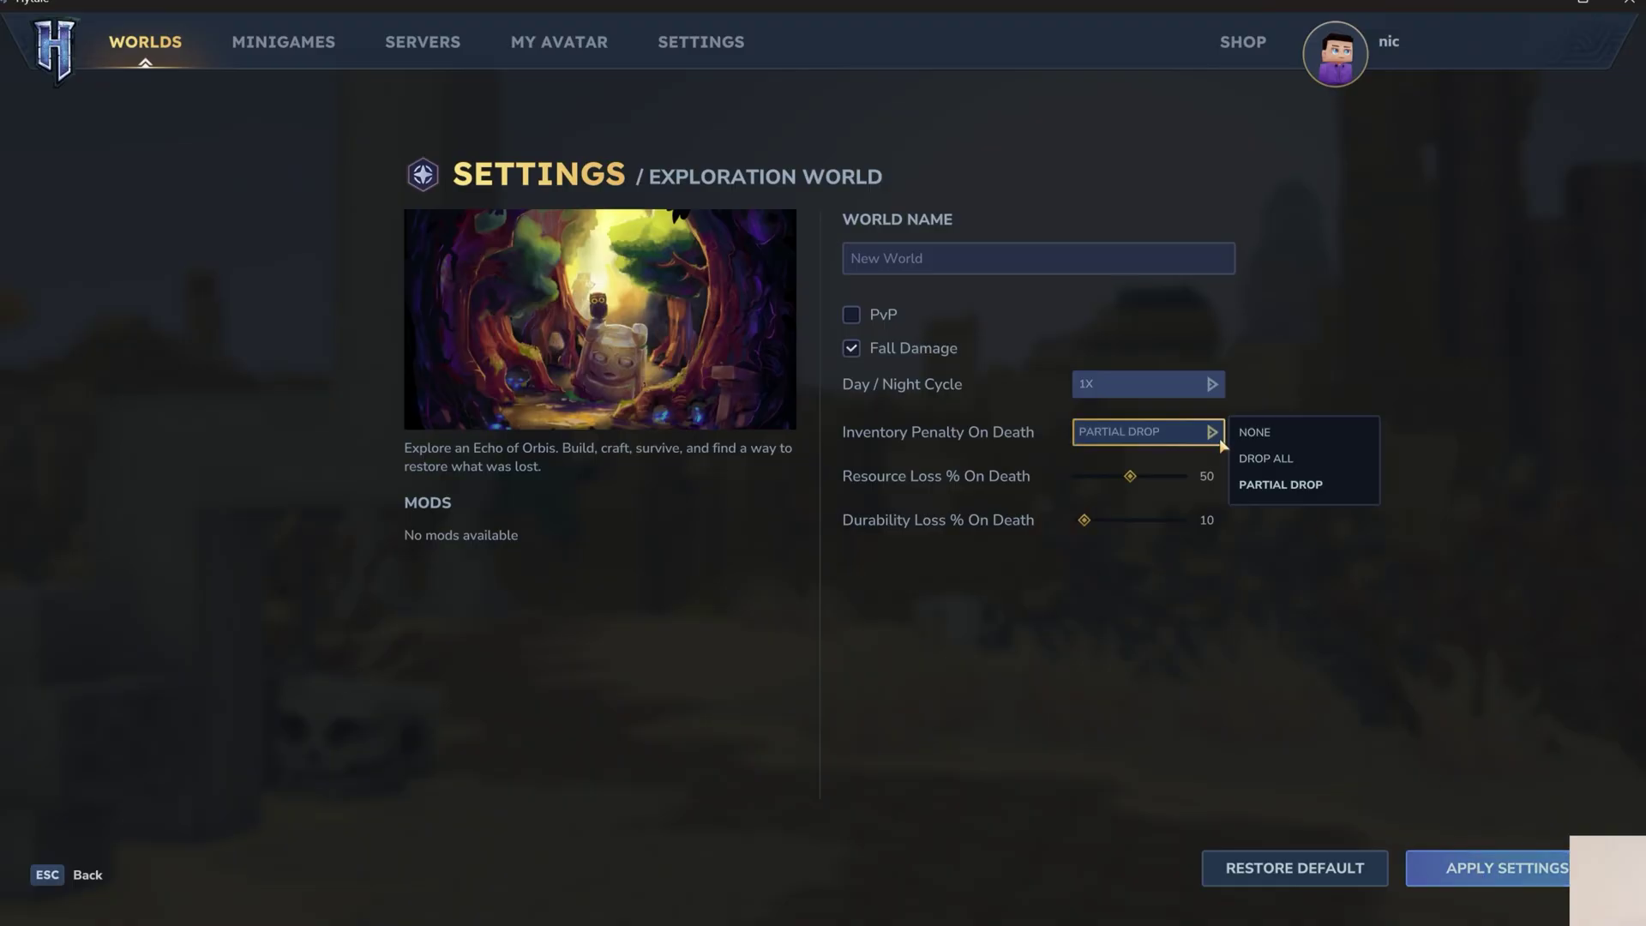
{"action": "left_click", "coordinate": [1277, 485]}
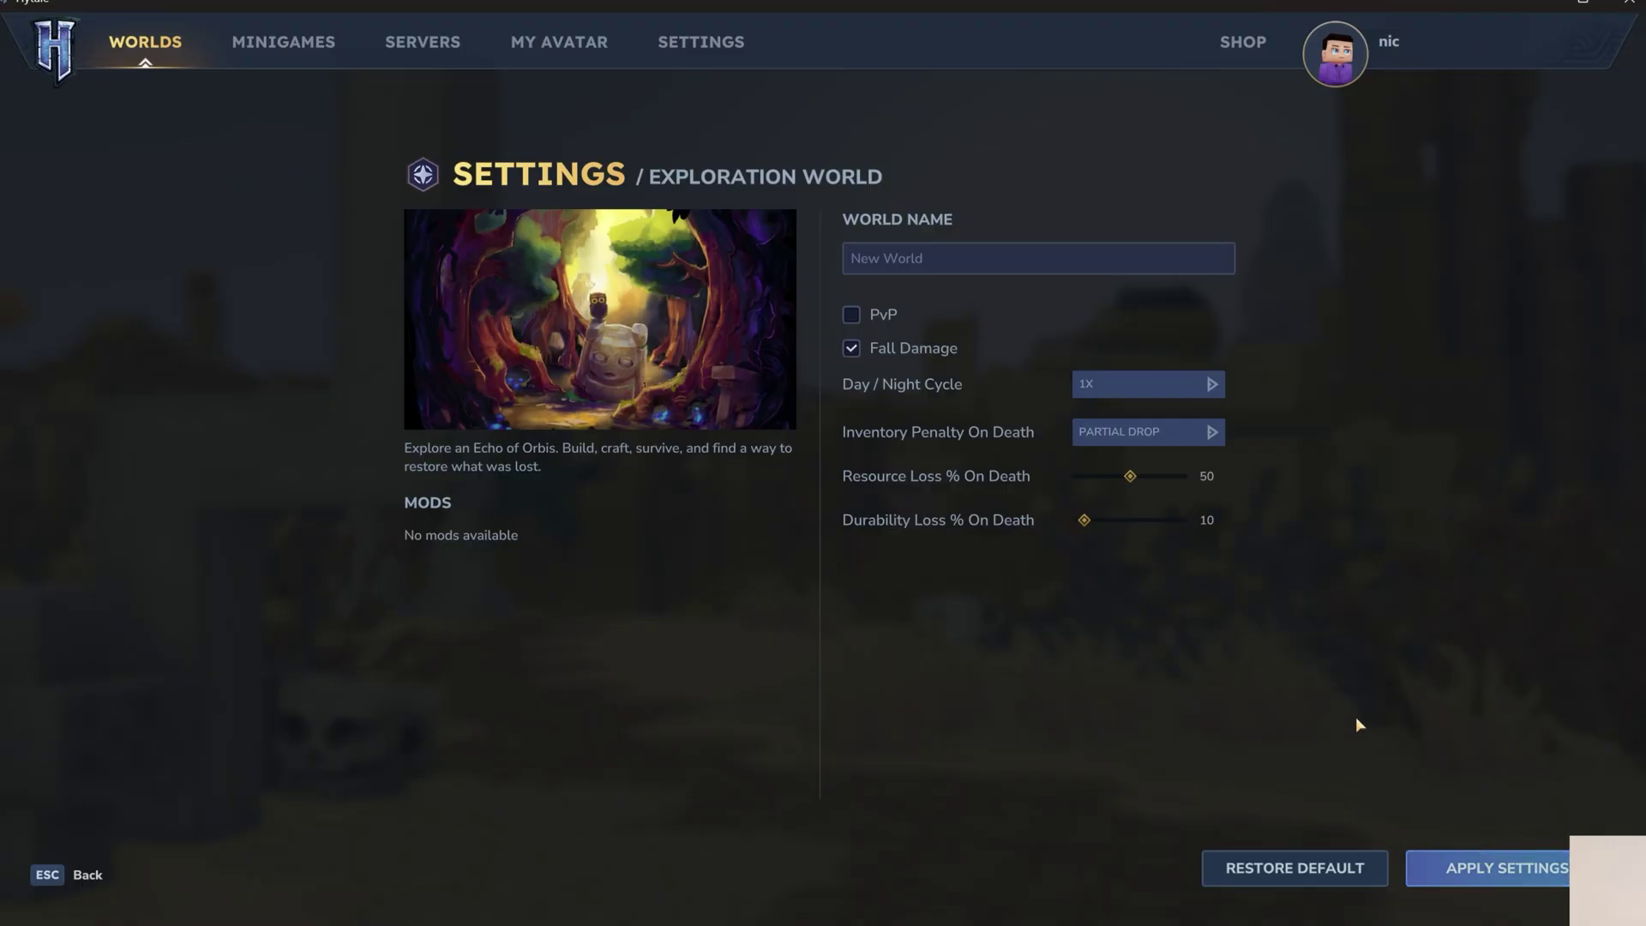
- Apply the Exploration world's settings and create the world under the default name
{"action": "left_click", "coordinate": [1522, 863]}
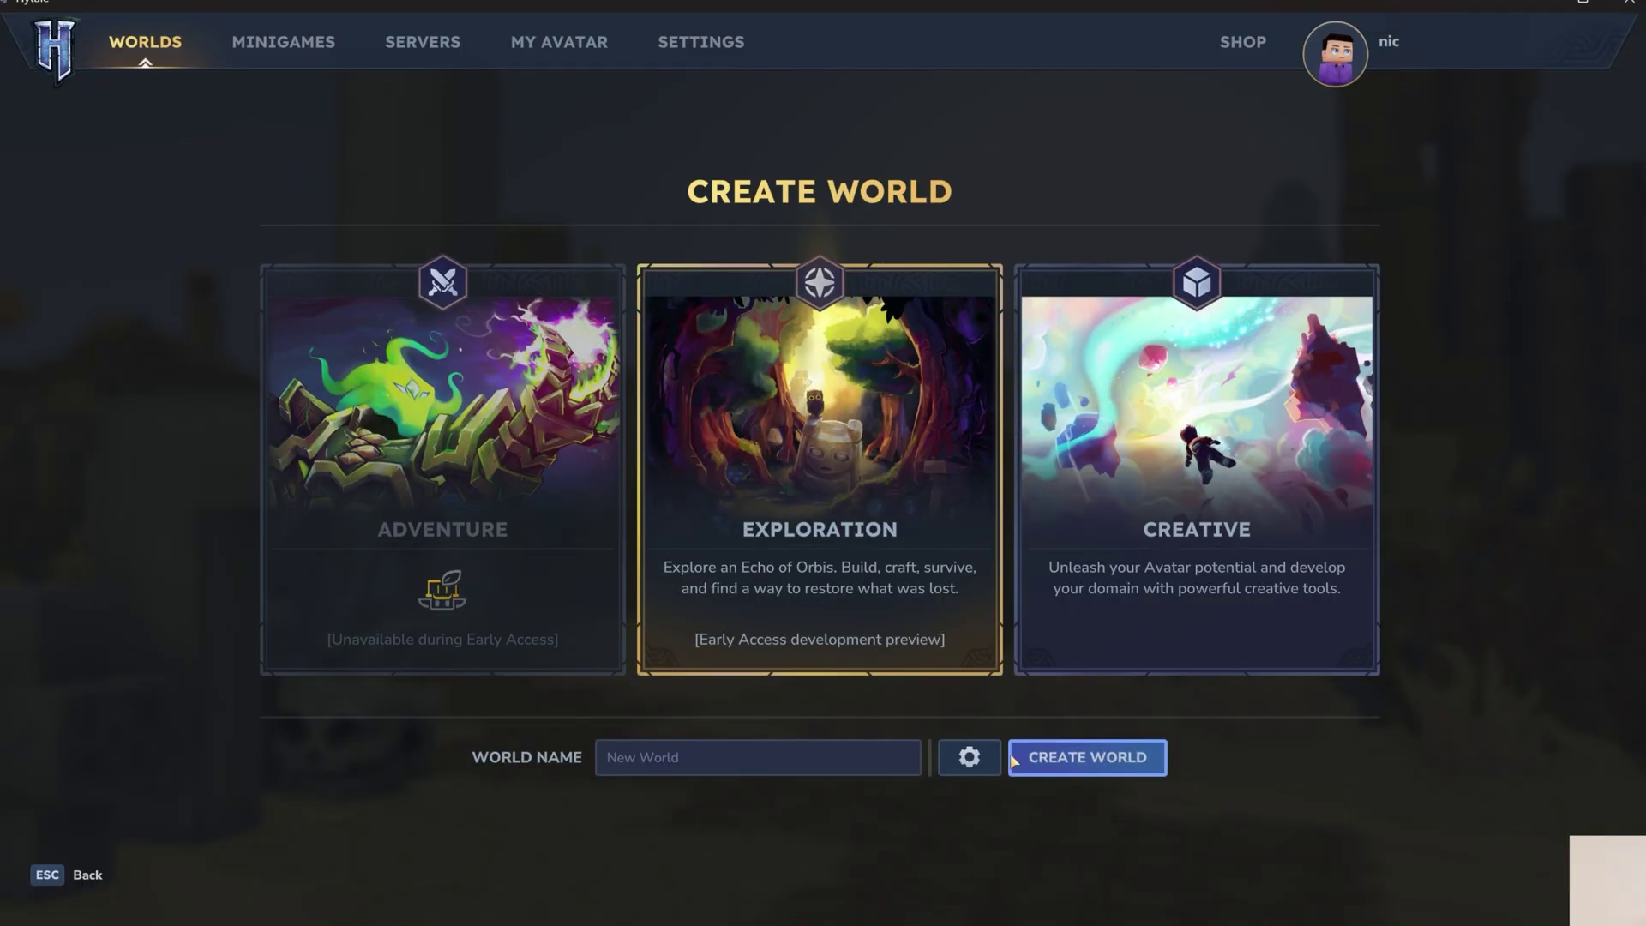
{"action": "left_click", "coordinate": [1105, 759]}
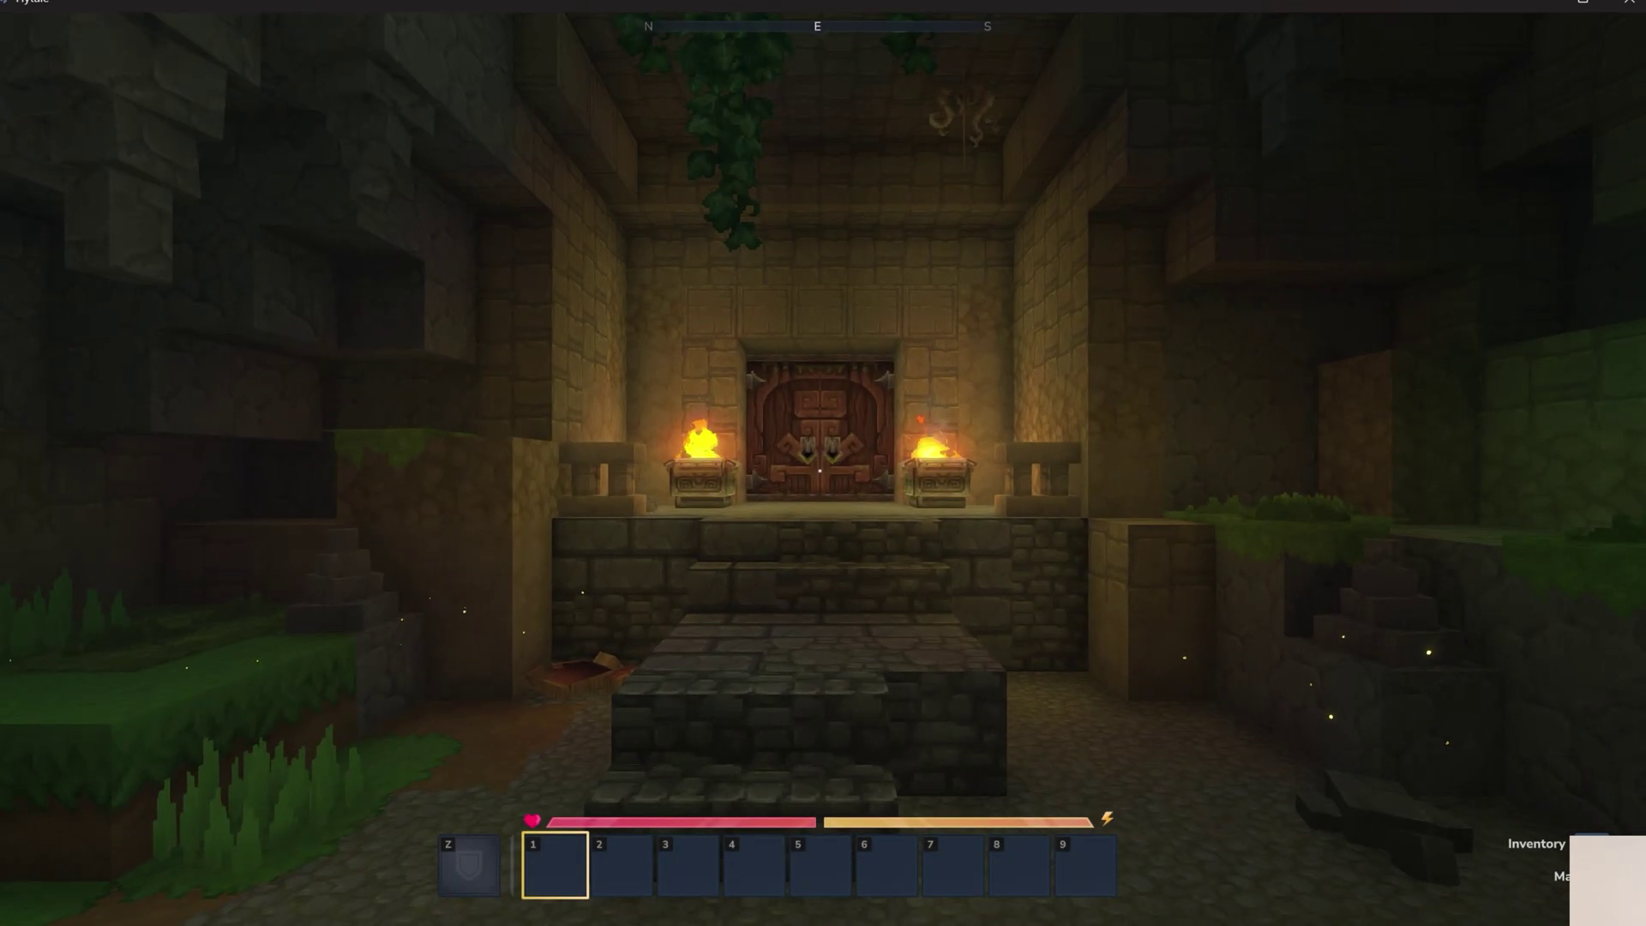
- Examine the pocket crafting recipes for the Crude Bedroll, Campfire, Crude Sword and Crude Pickaxe, and return to the game
{"action": "key", "text": "Tab"}
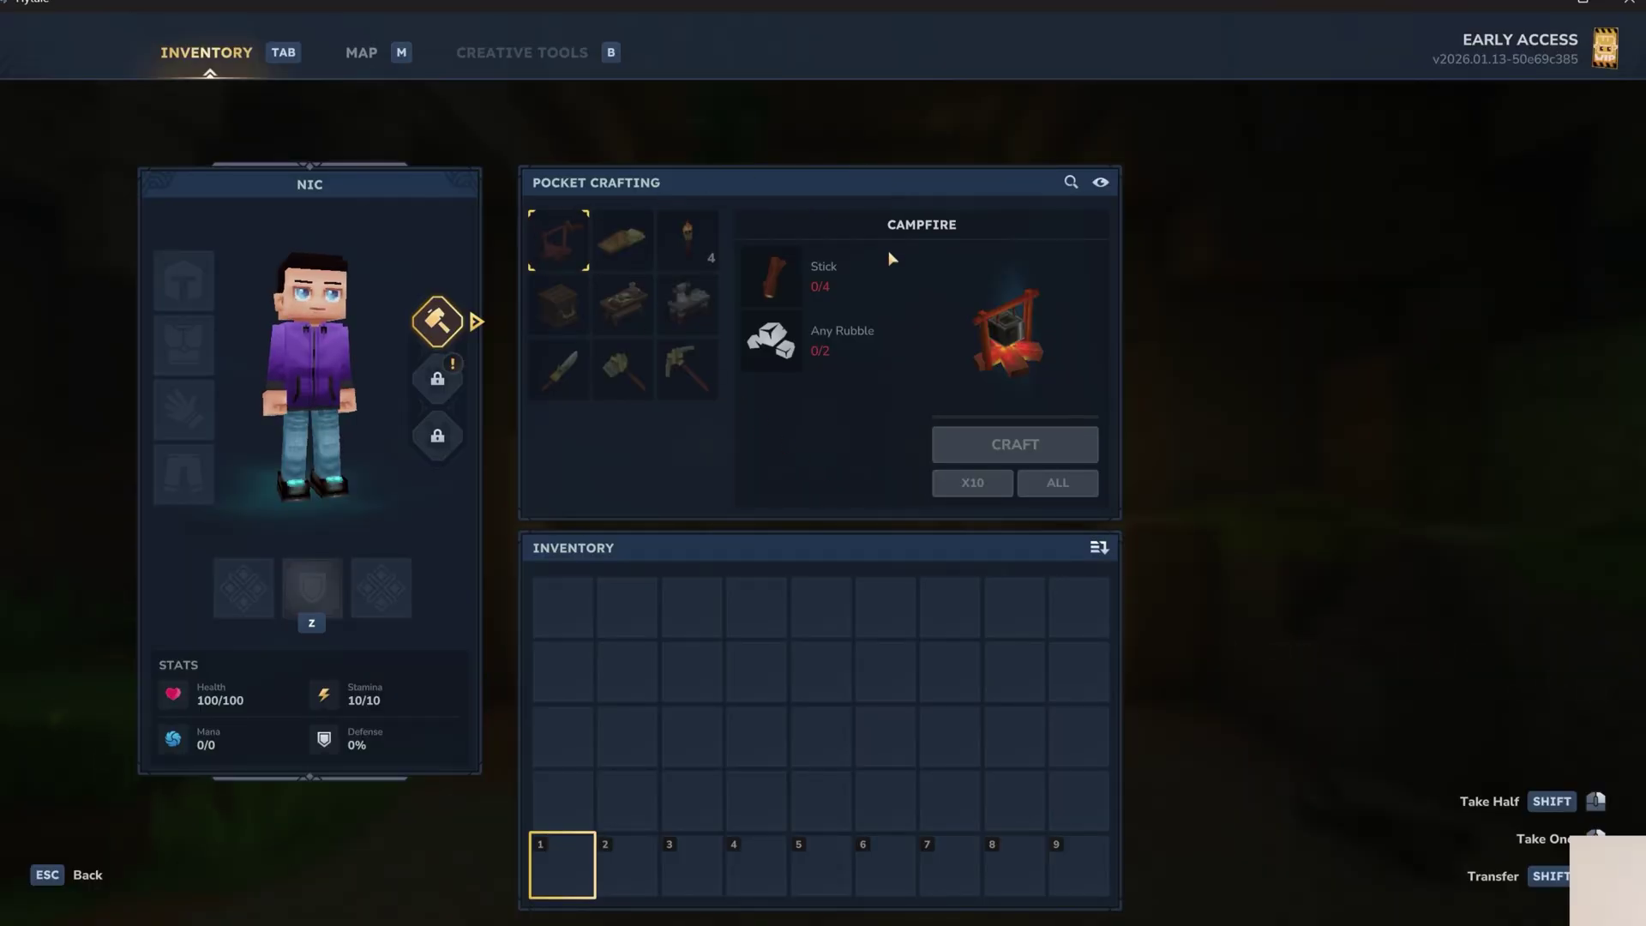
{"action": "left_click", "coordinate": [613, 221]}
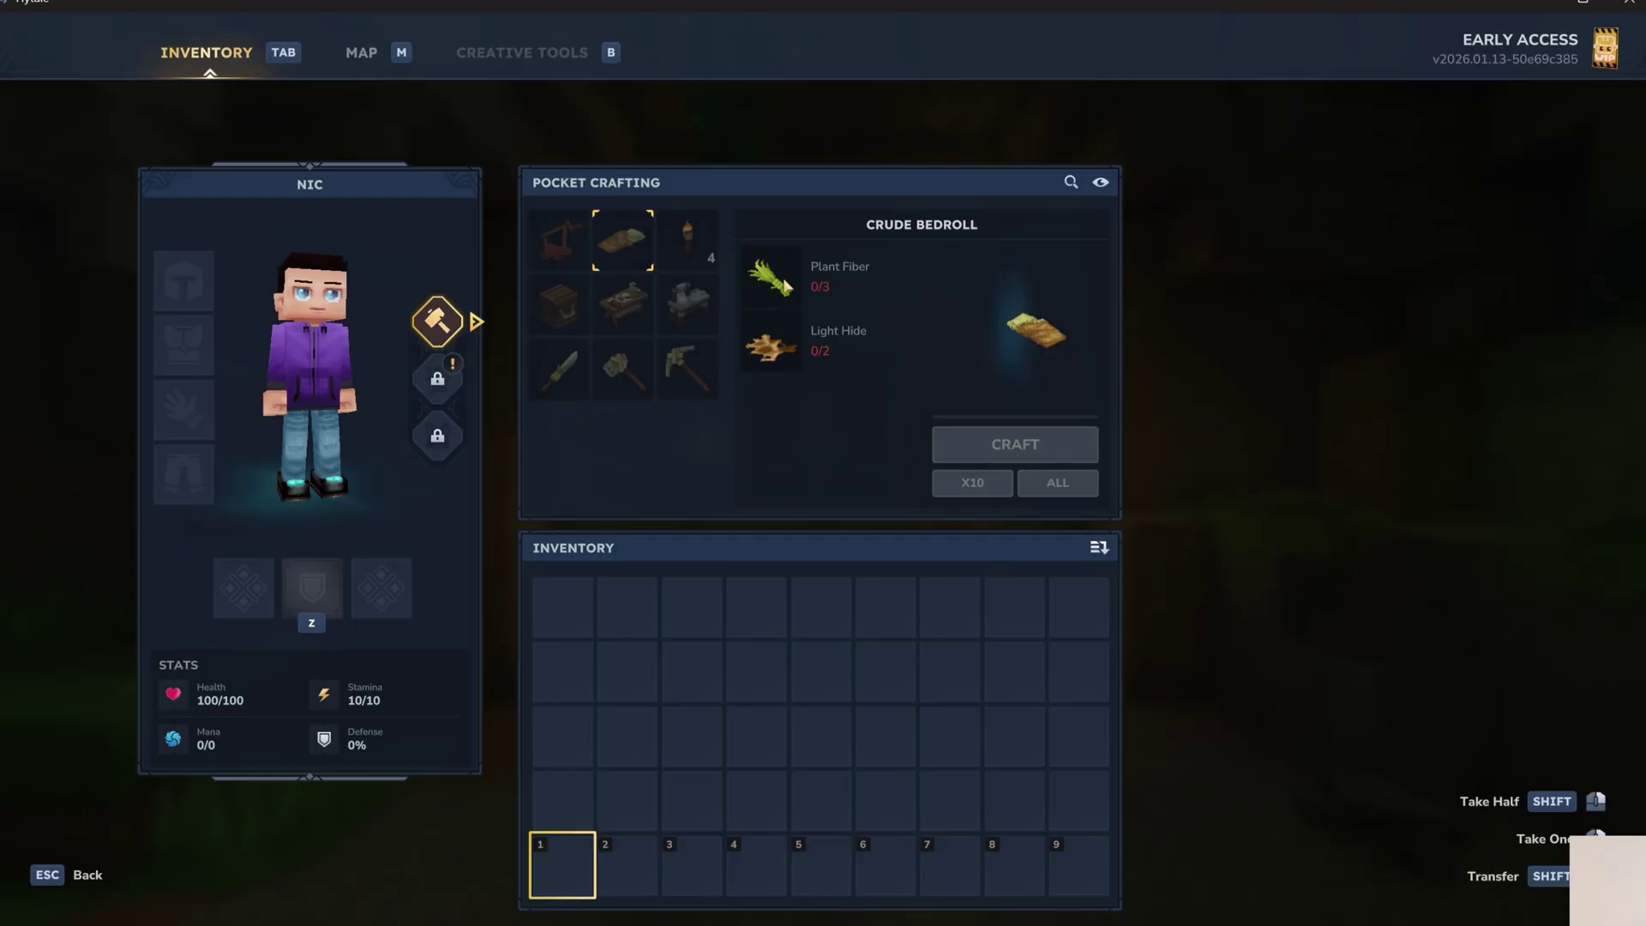
{"action": "left_click", "coordinate": [550, 247]}
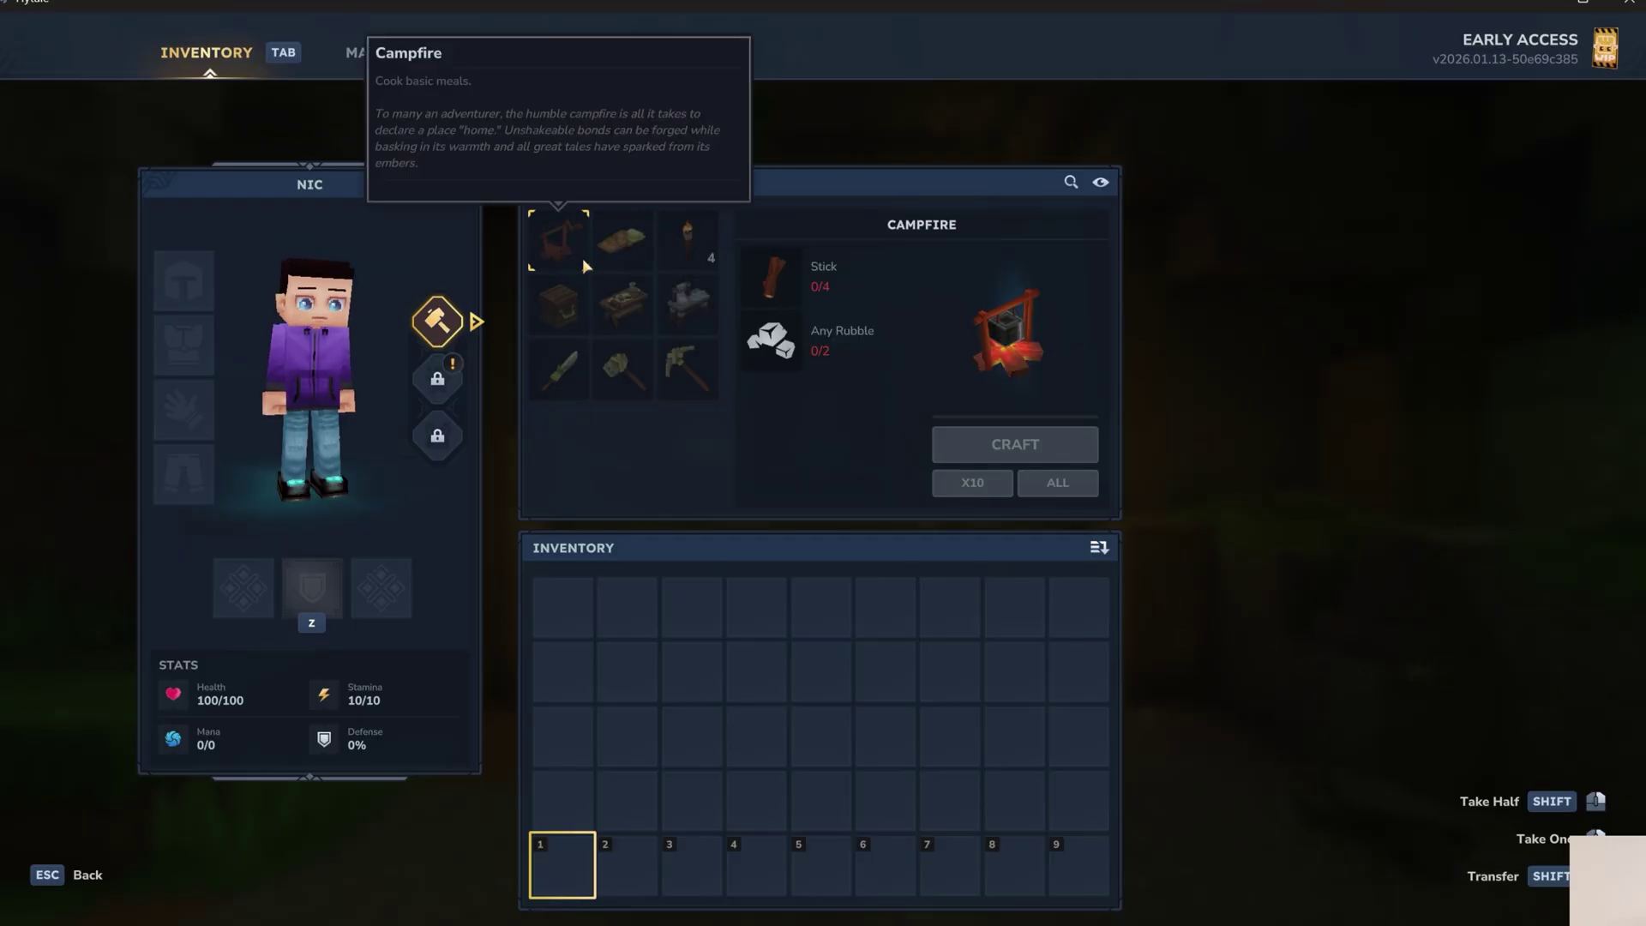
{"action": "left_click", "coordinate": [576, 358]}
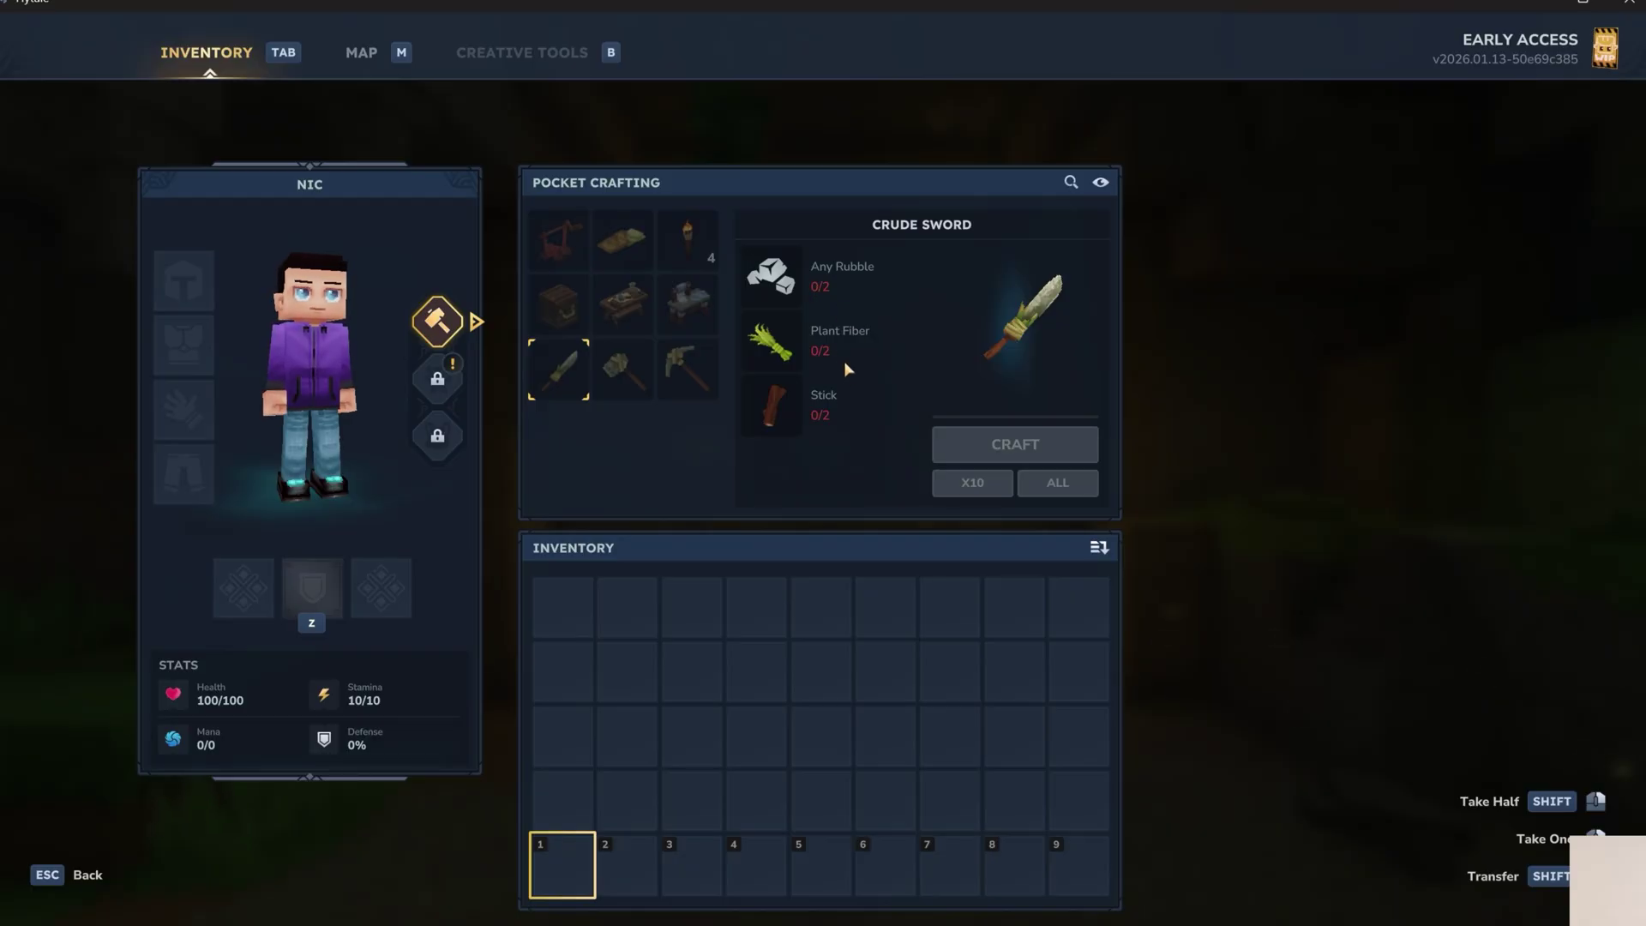
{"action": "left_click", "coordinate": [690, 376]}
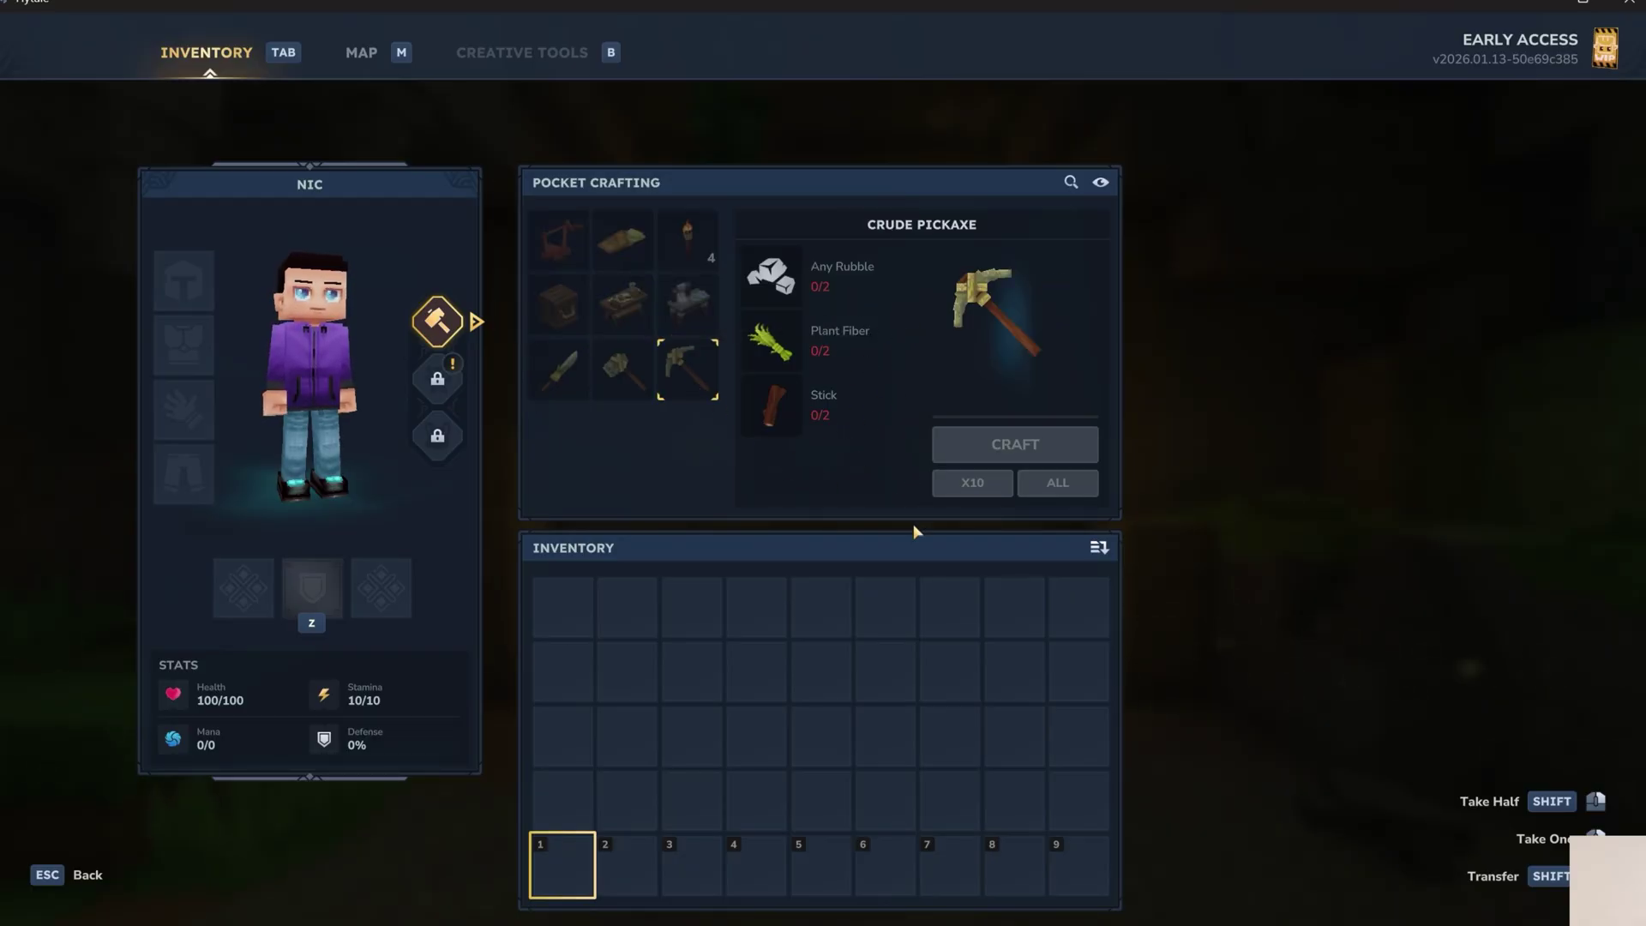
{"action": "key", "text": "Escape"}
- Walk up to the wooden double doors between the fires, open them and head out into the forest
{"action": "key", "text": "w"}
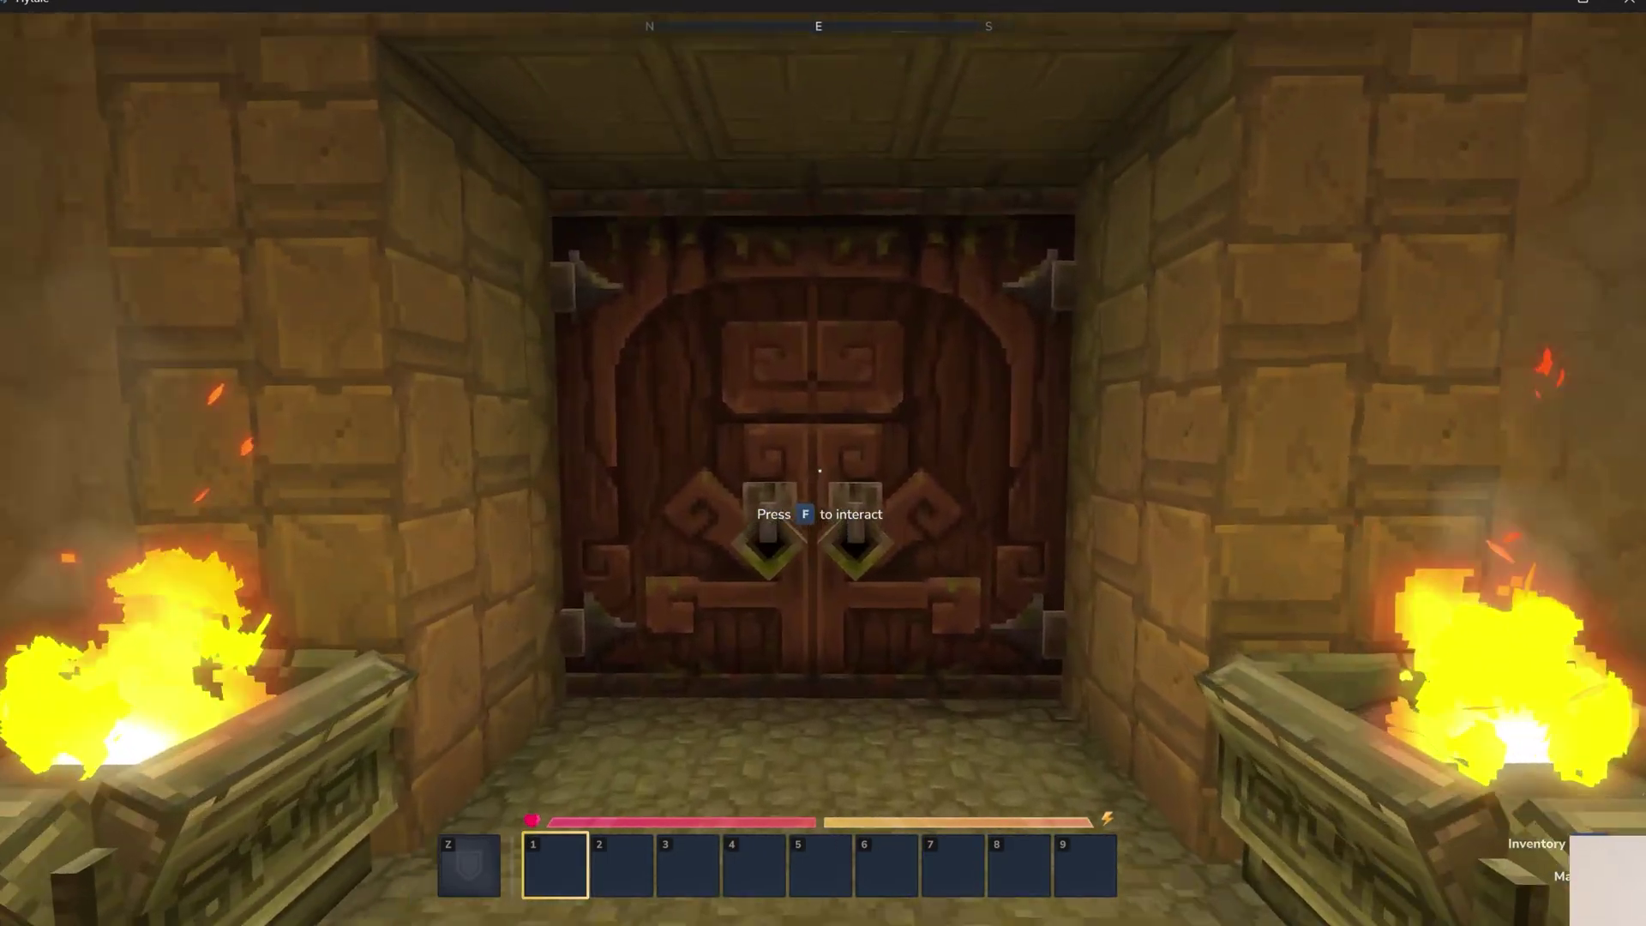
{"action": "key", "text": "f"}
{"action": "key", "text": "w"}
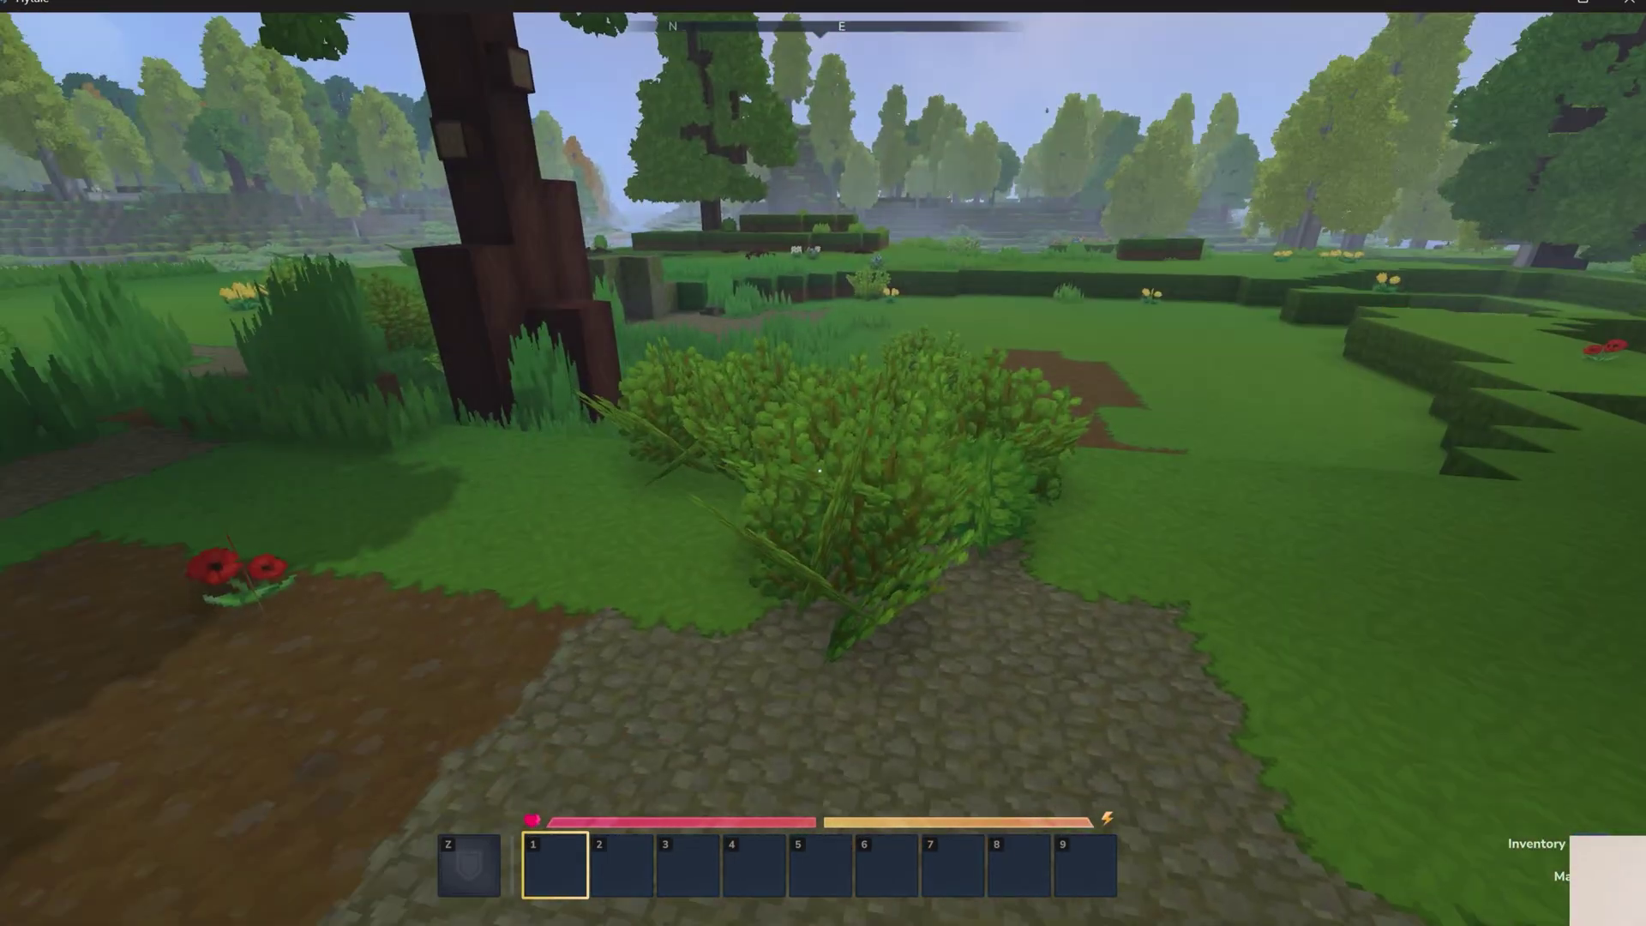
- Walk around the tall grass near the temple ruins, break some of it and hit a nearby tree trunk
{"action": "key", "text": "w"}
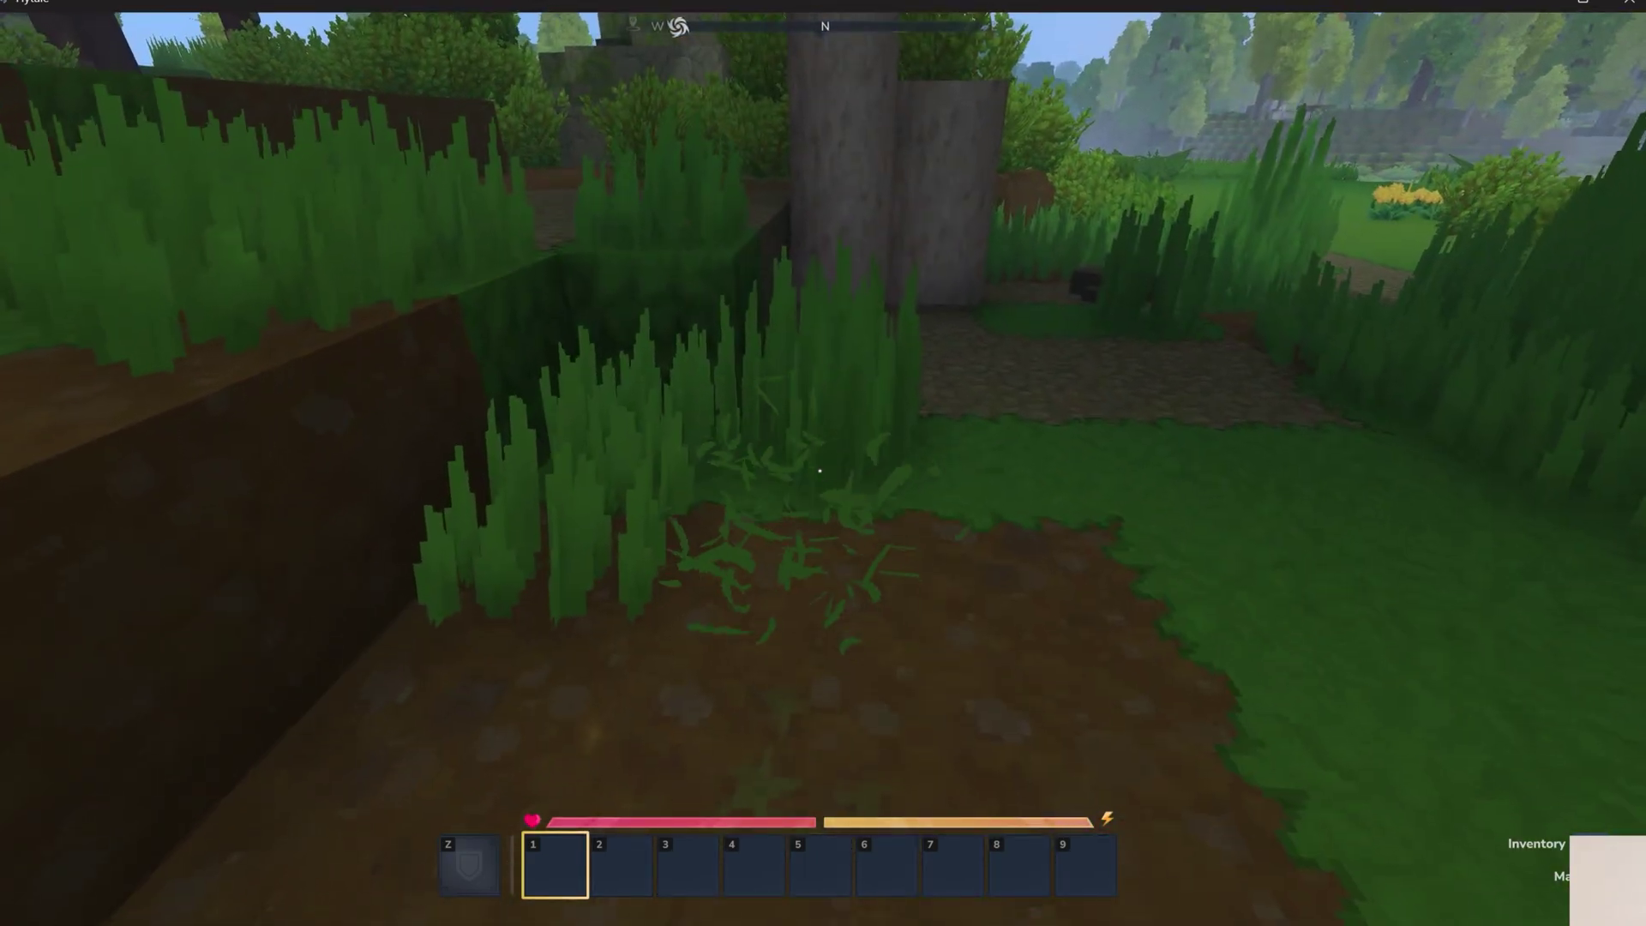
{"action": "key", "text": "w"}
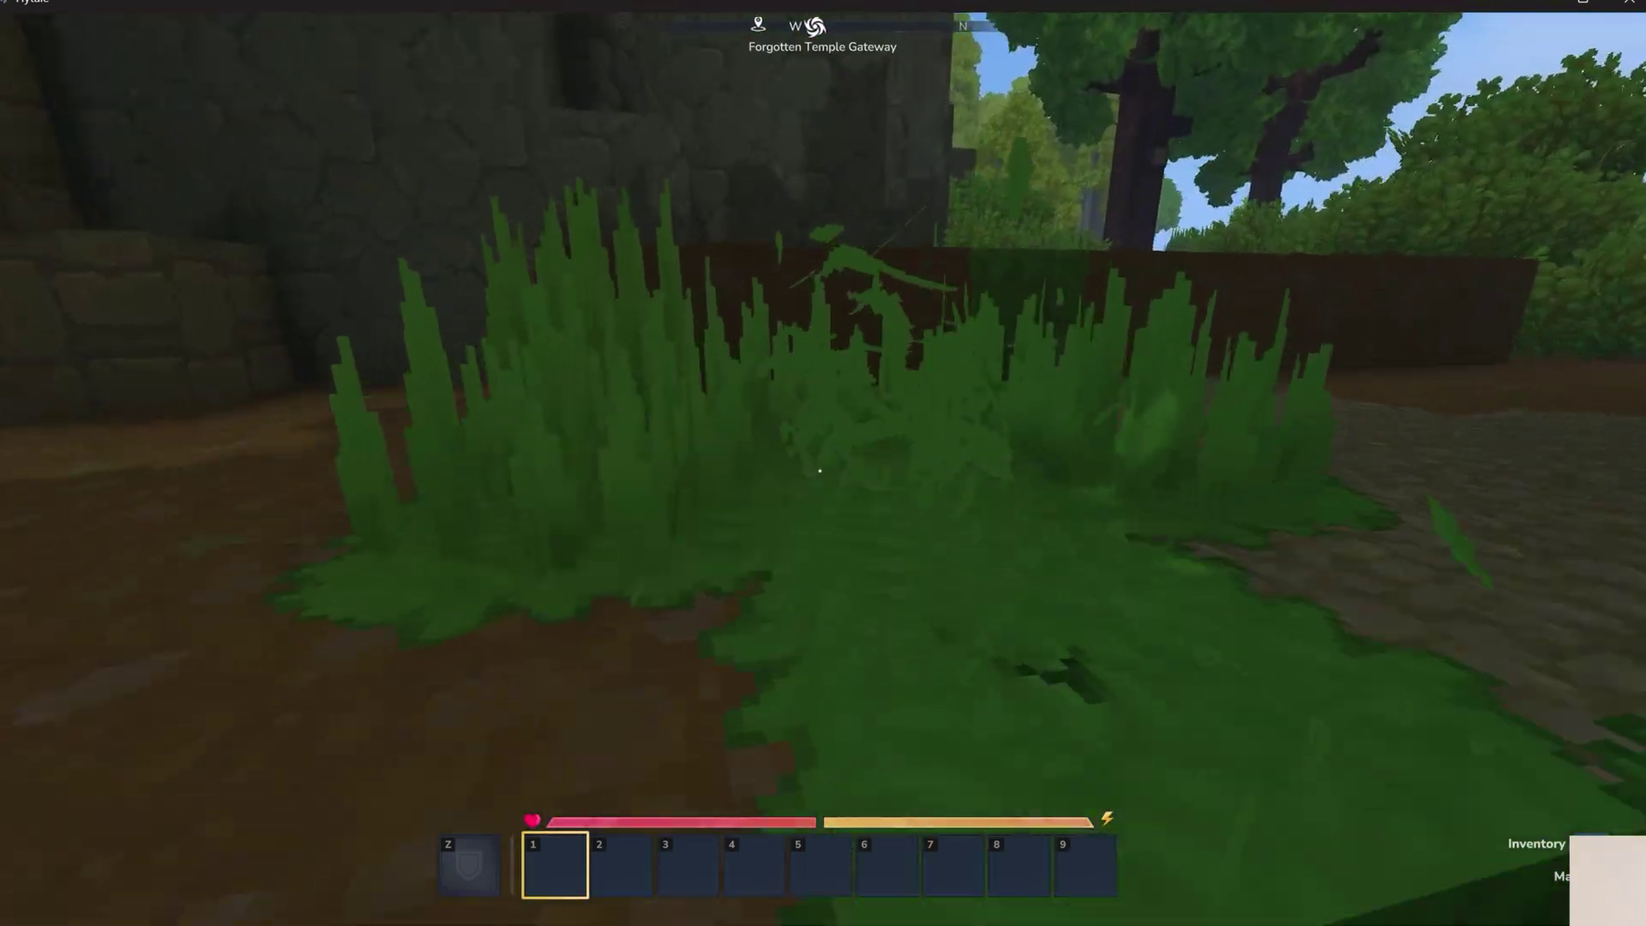
{"action": "left_click", "coordinate": [819, 471]}
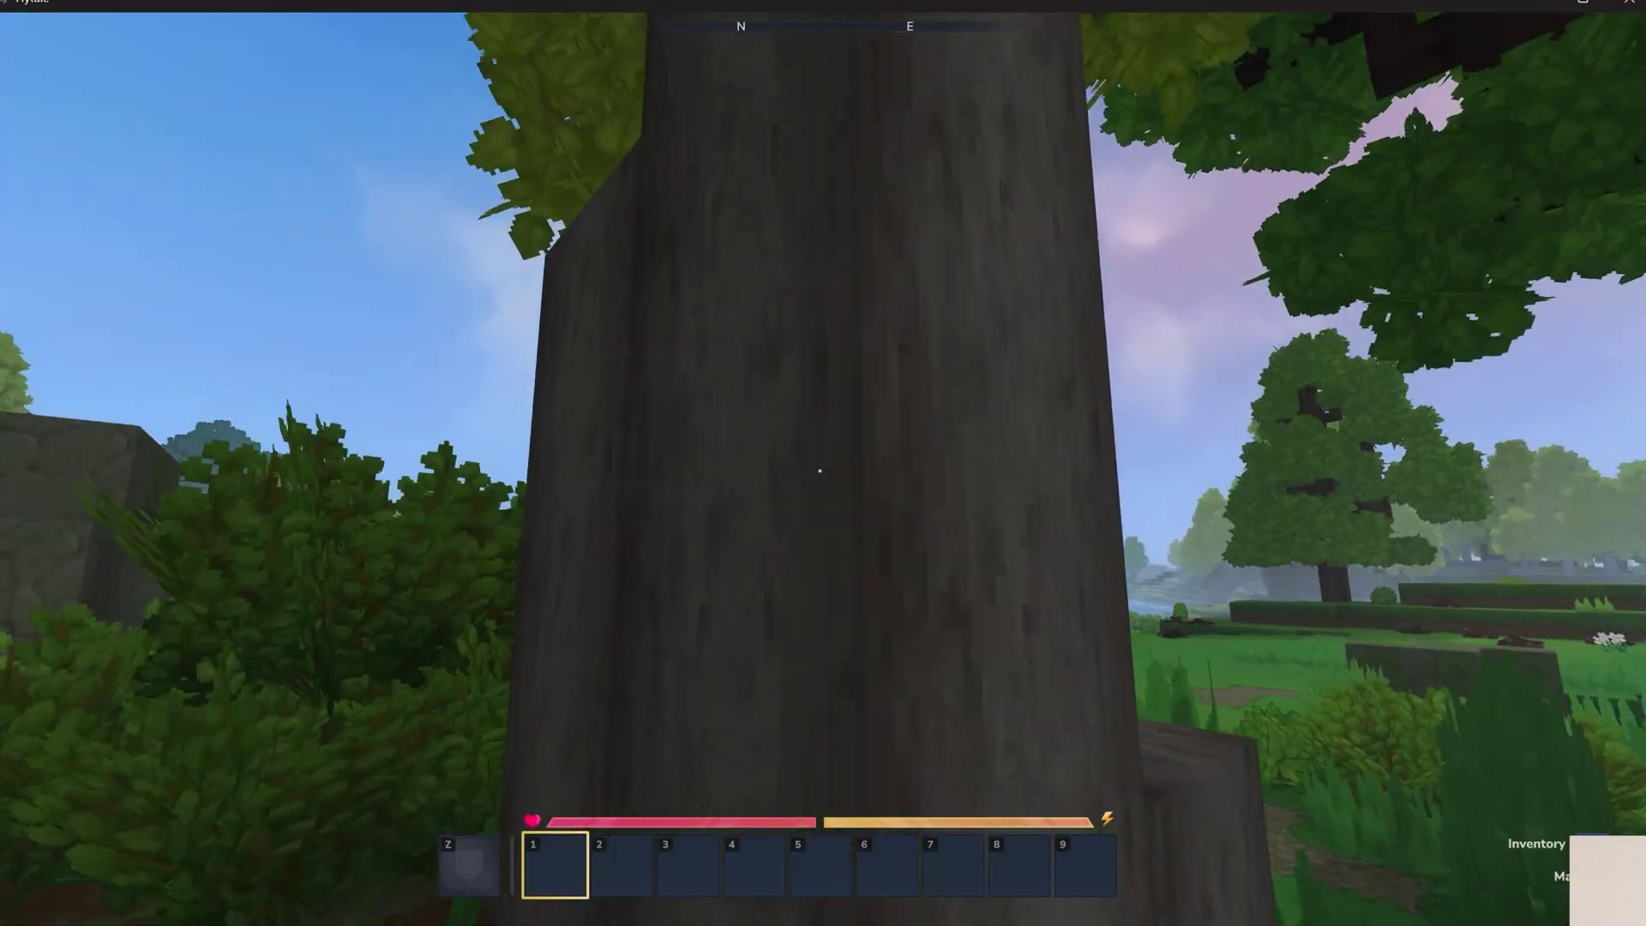
{"action": "left_click", "coordinate": [819, 471]}
{"action": "key", "text": "w"}
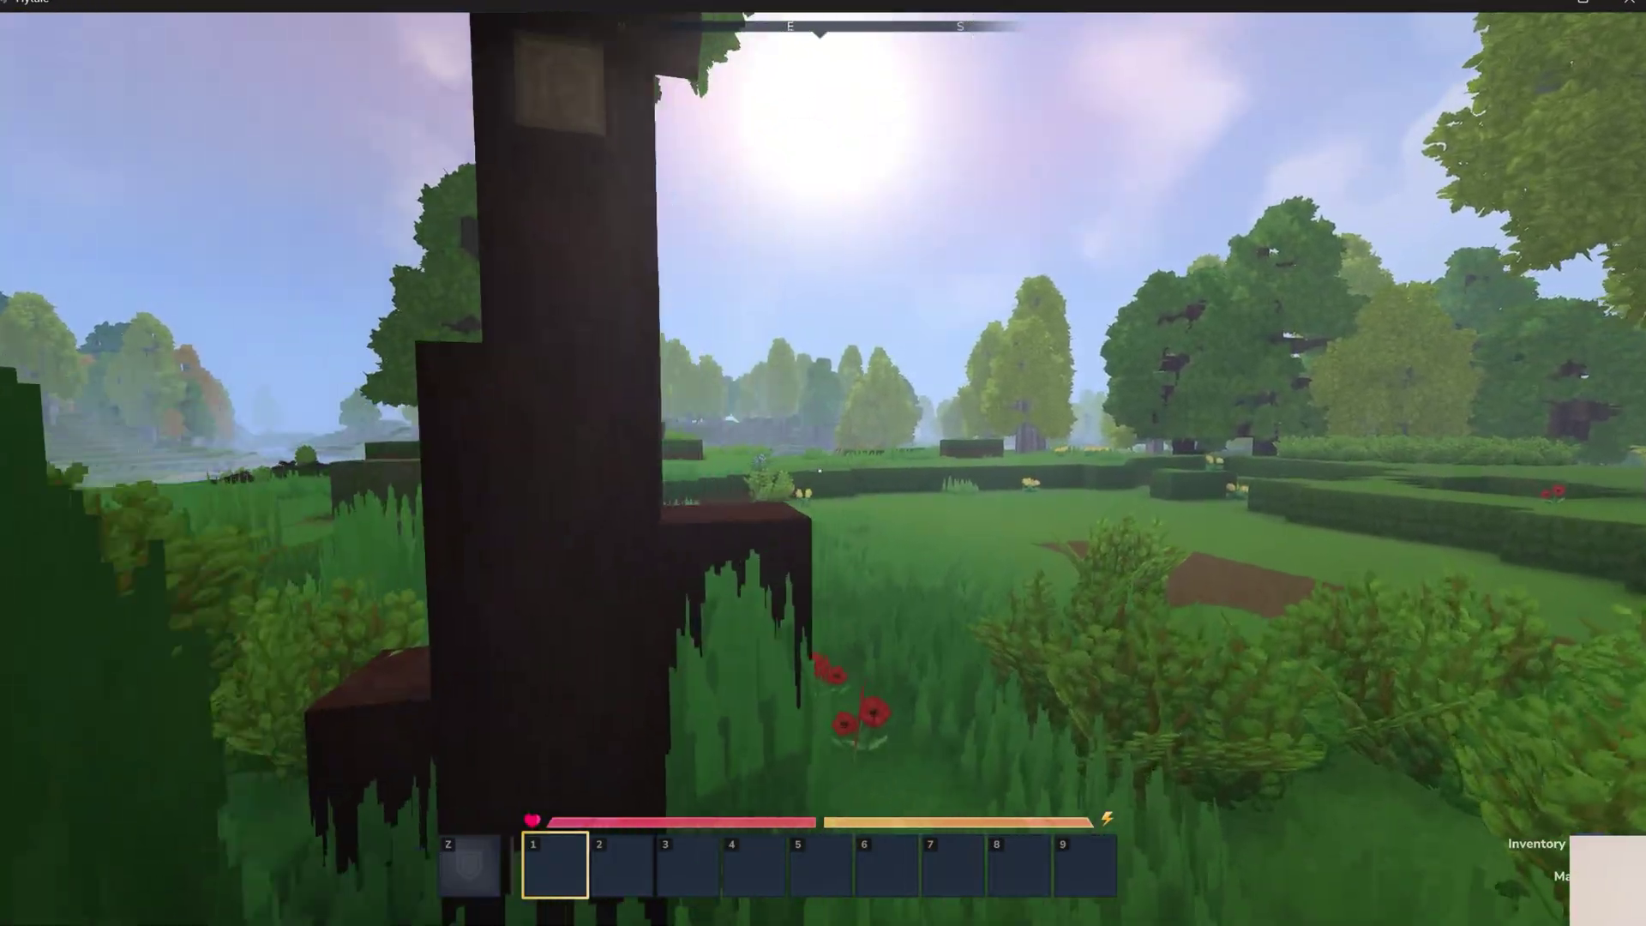
- Check the Campfire's required materials in pocket crafting and return to the game
{"action": "key", "text": "Tab"}
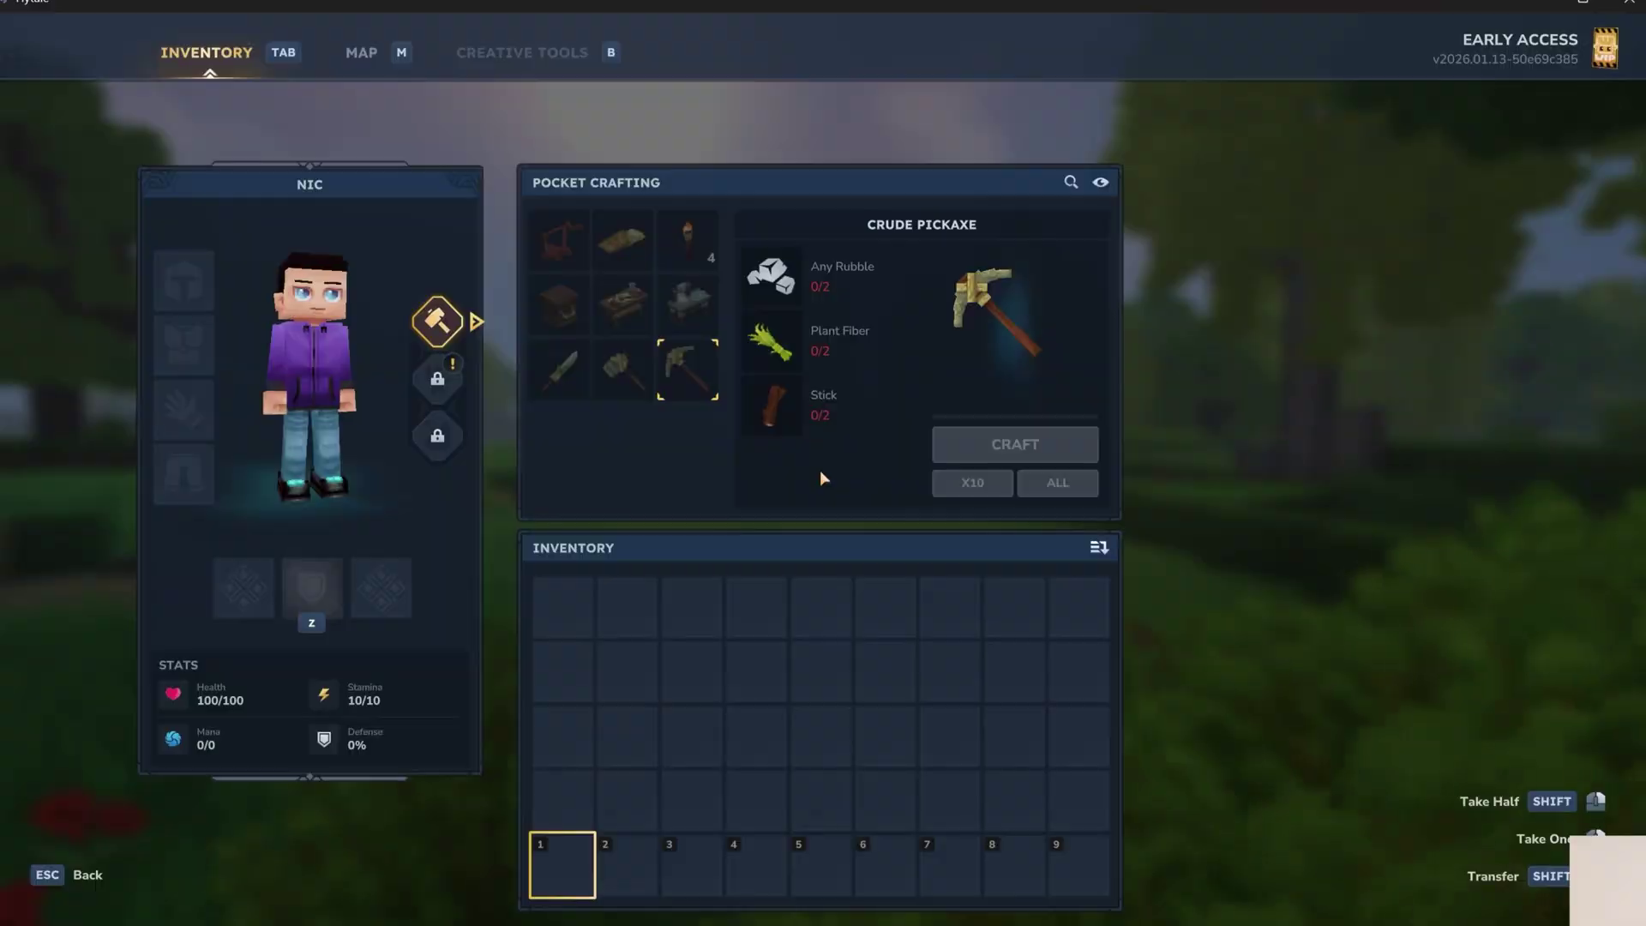
{"action": "left_click", "coordinate": [559, 240]}
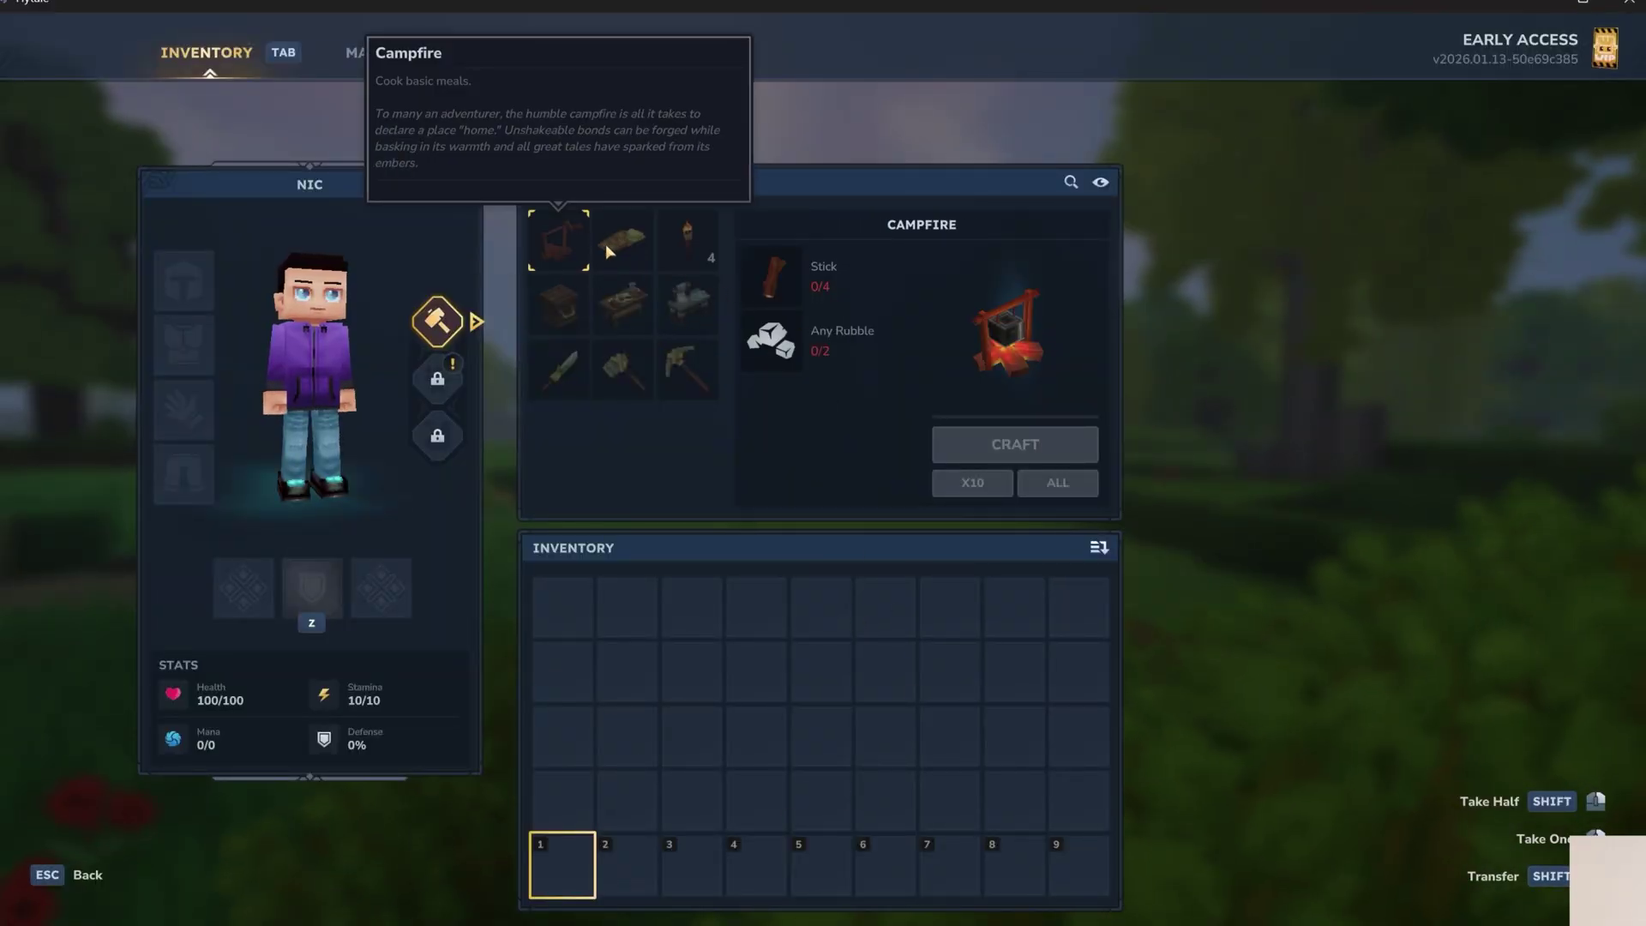
{"action": "key", "text": "Tab"}
- Walk east across the meadow to the scattered wood piles beside the grassy ledge
{"action": "key", "text": "w"}
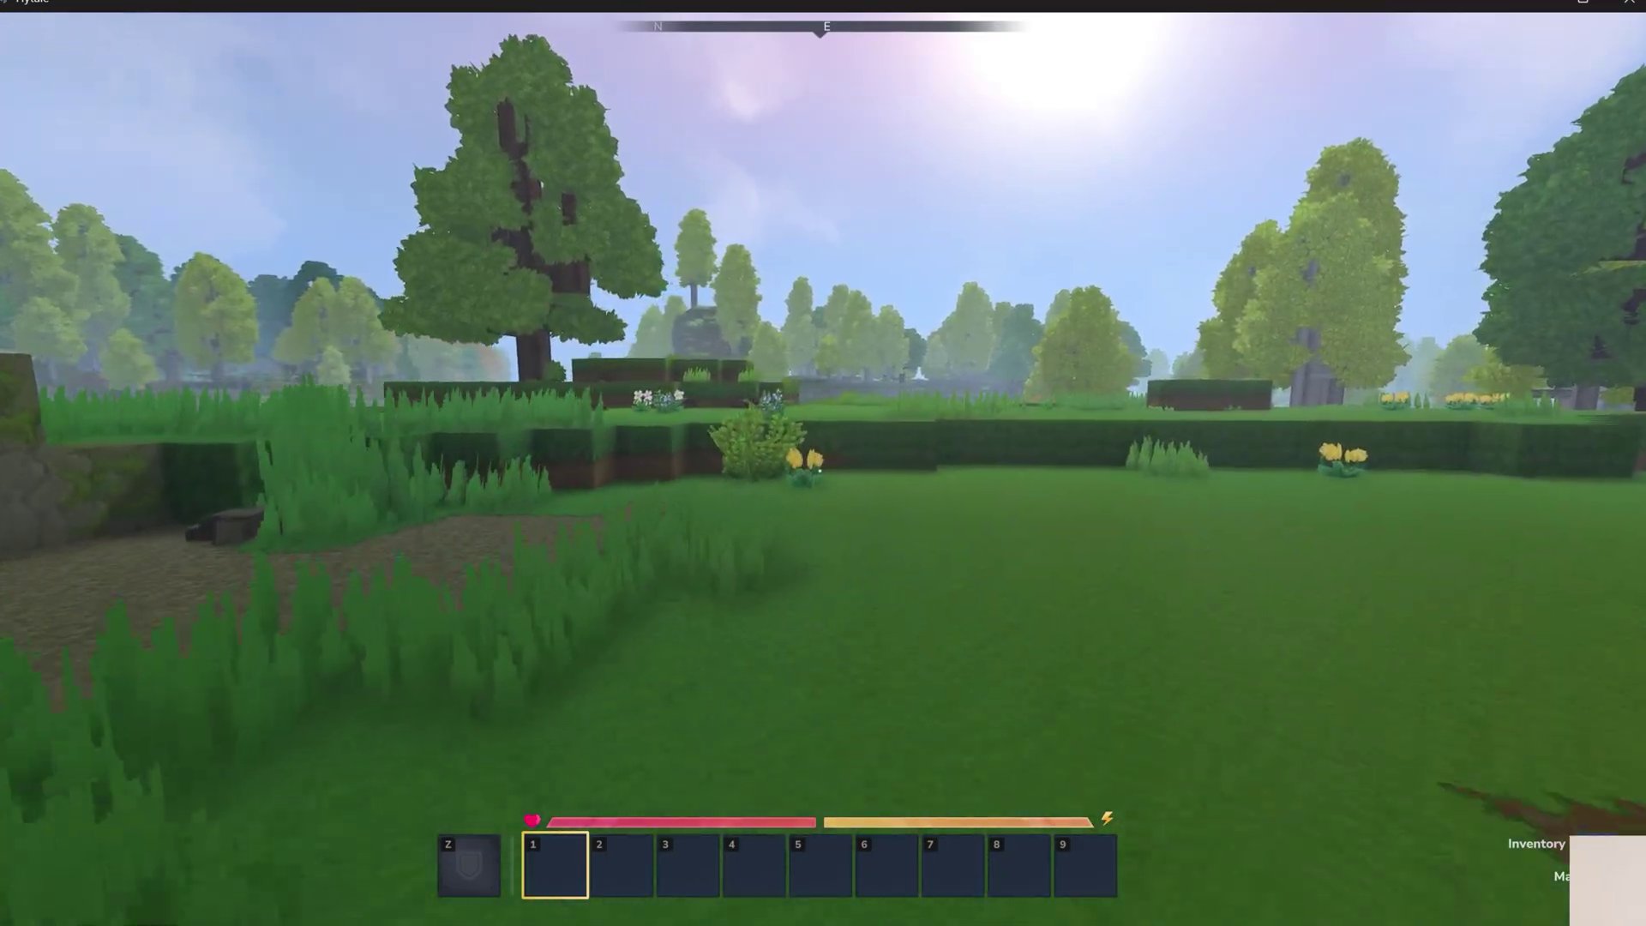
{"action": "key", "text": "w"}
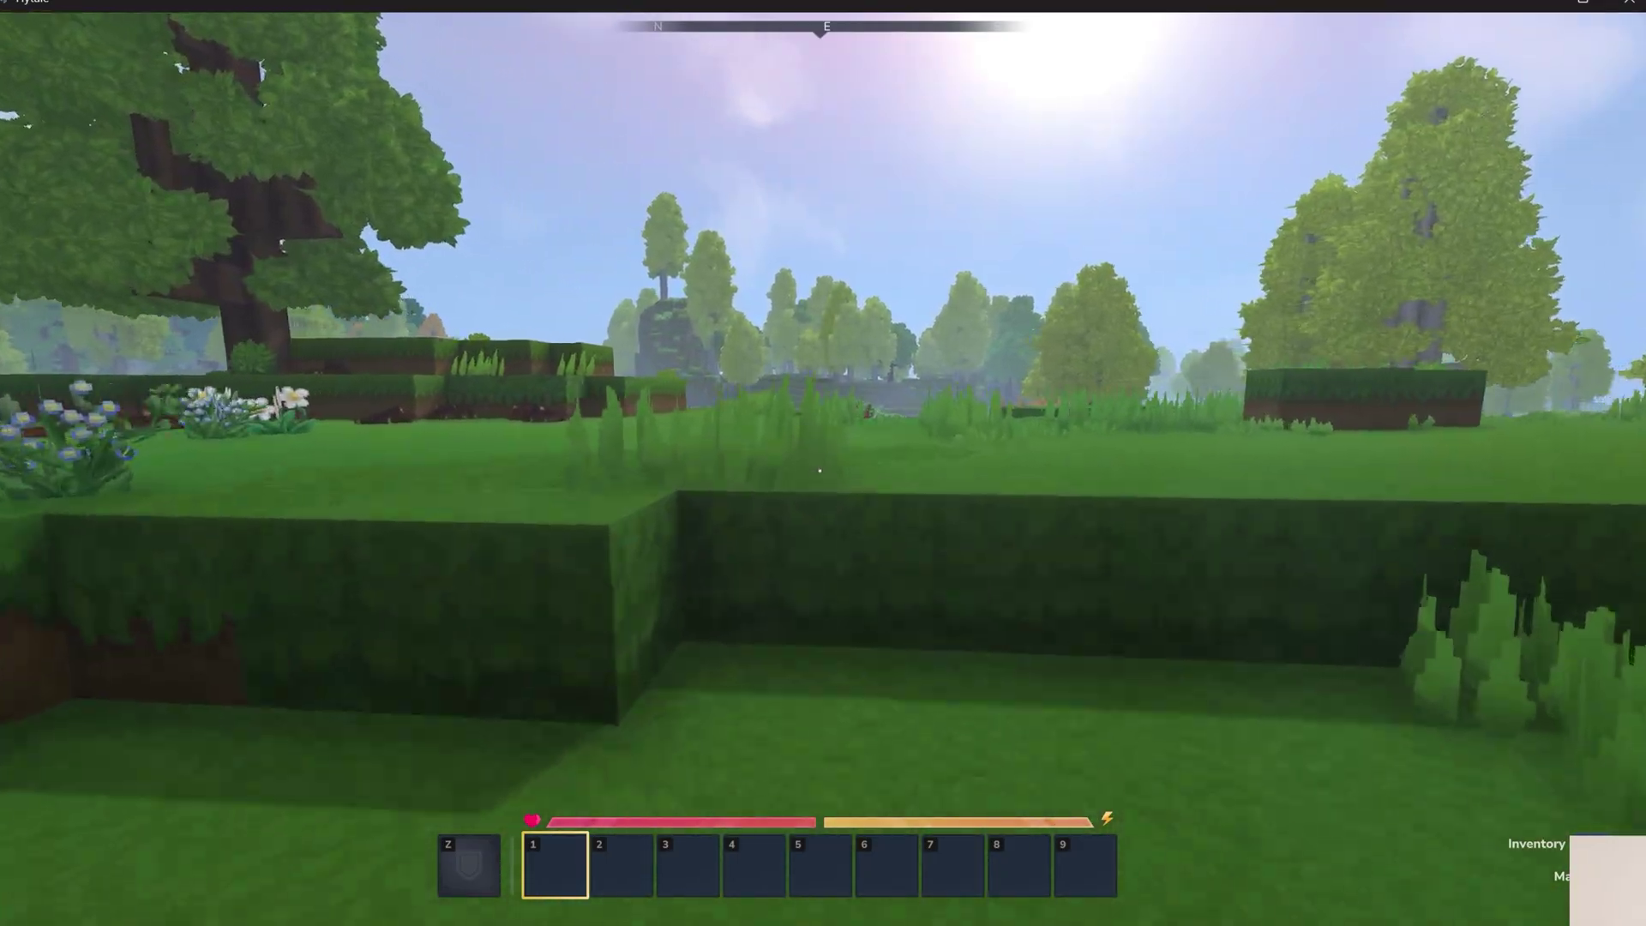
{"action": "key", "text": "a"}
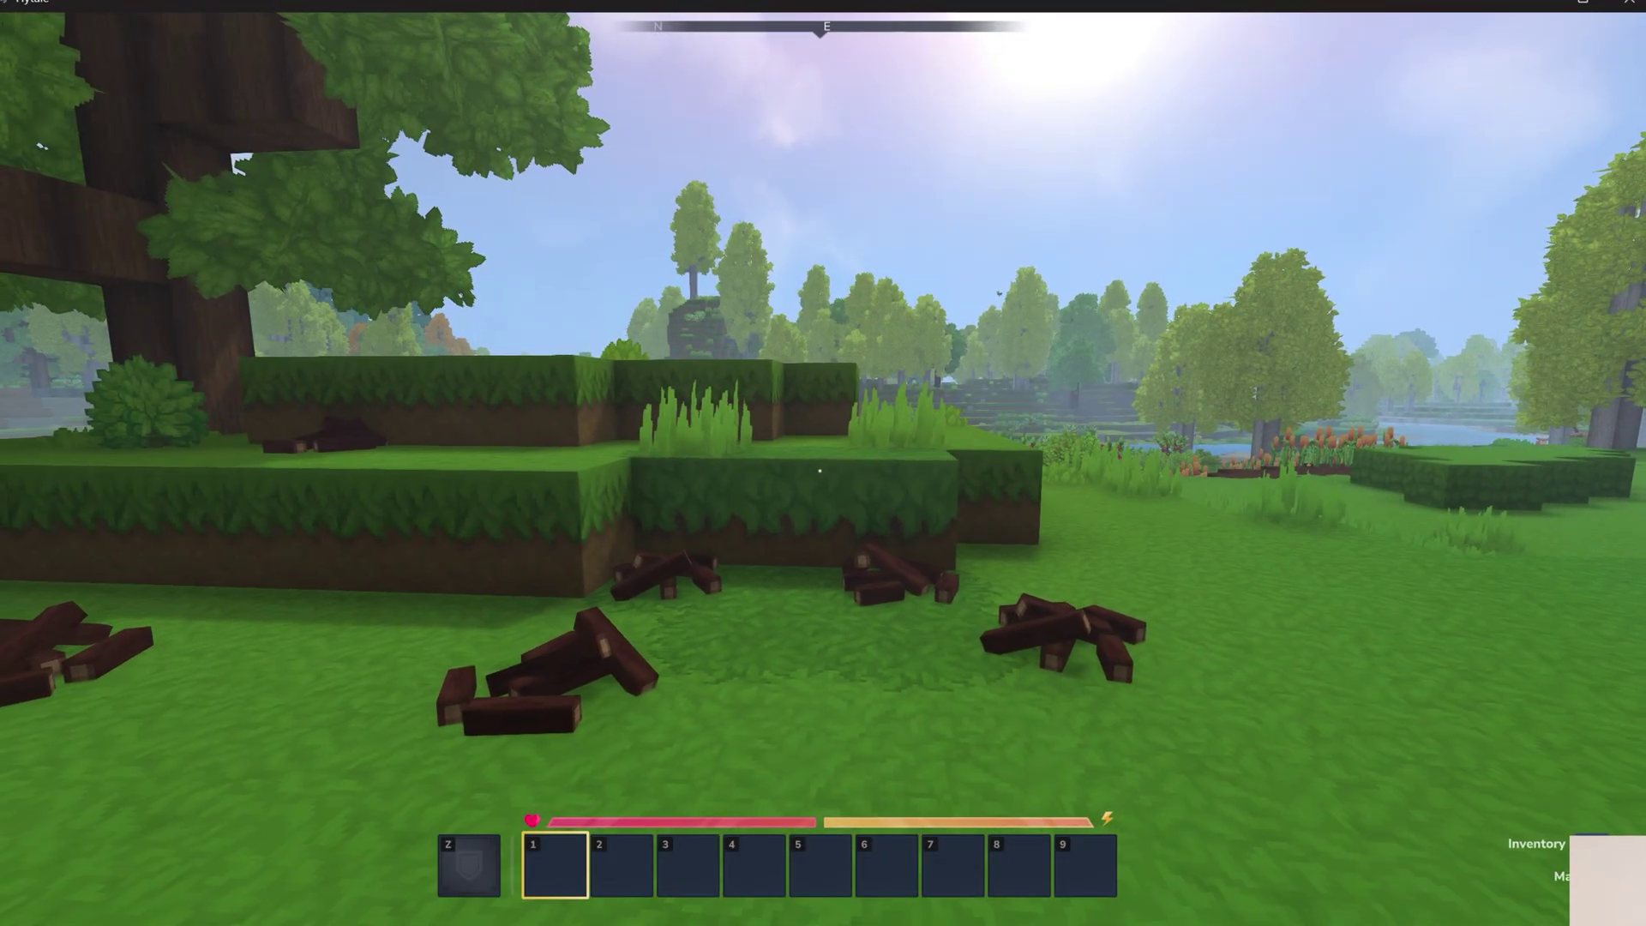
{"action": "key", "text": "d"}
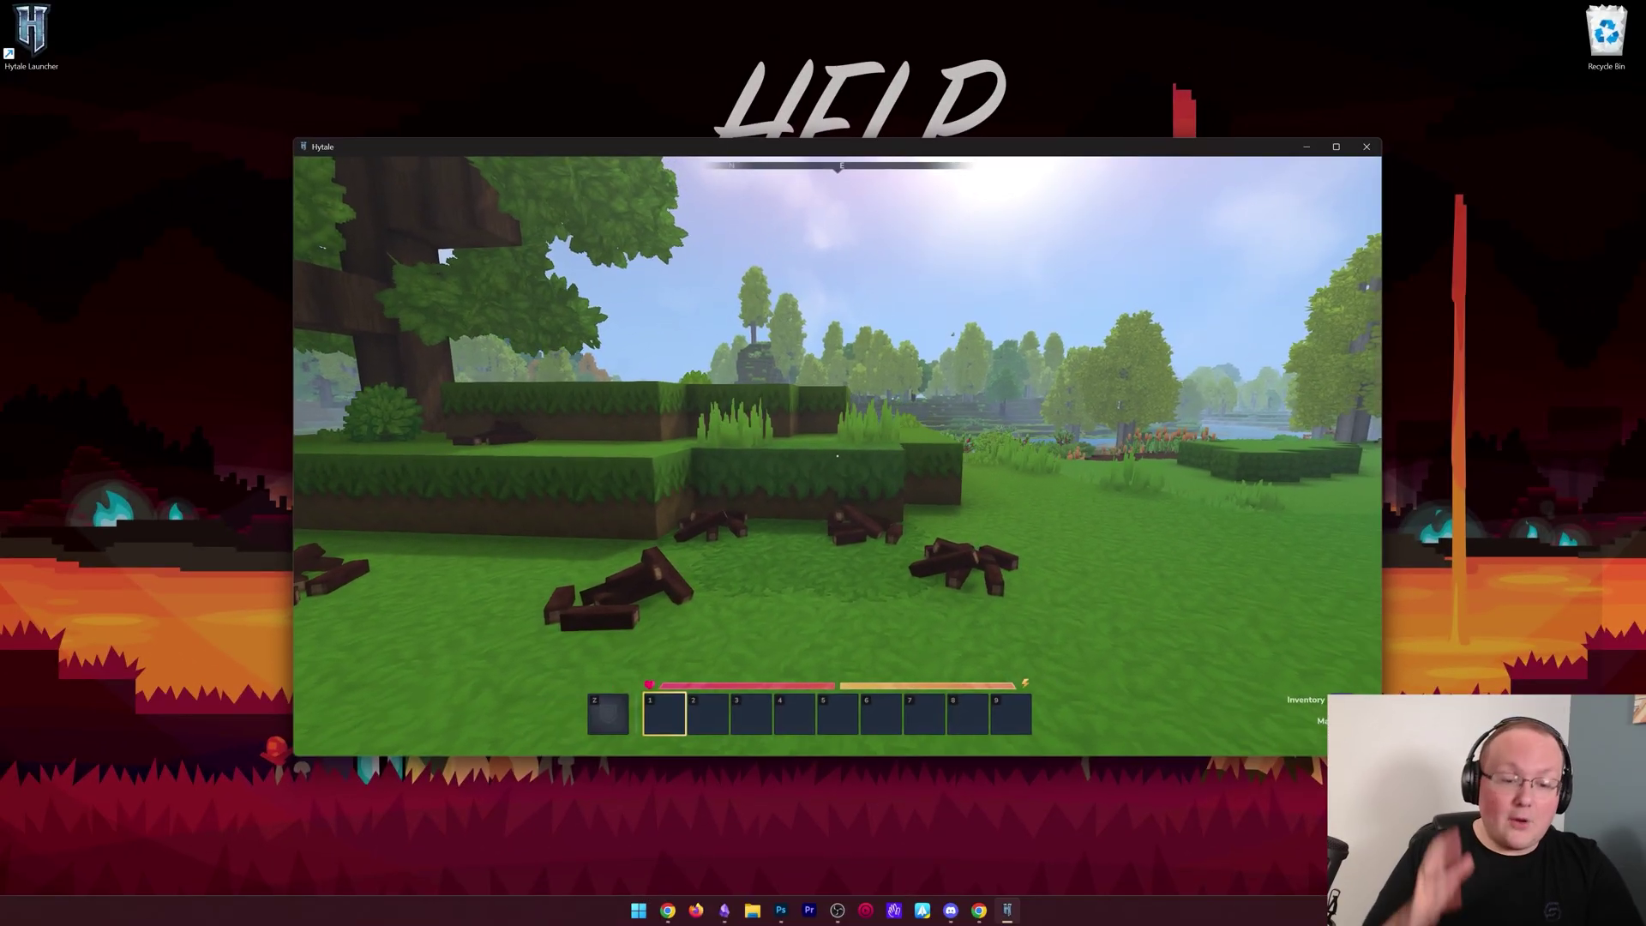